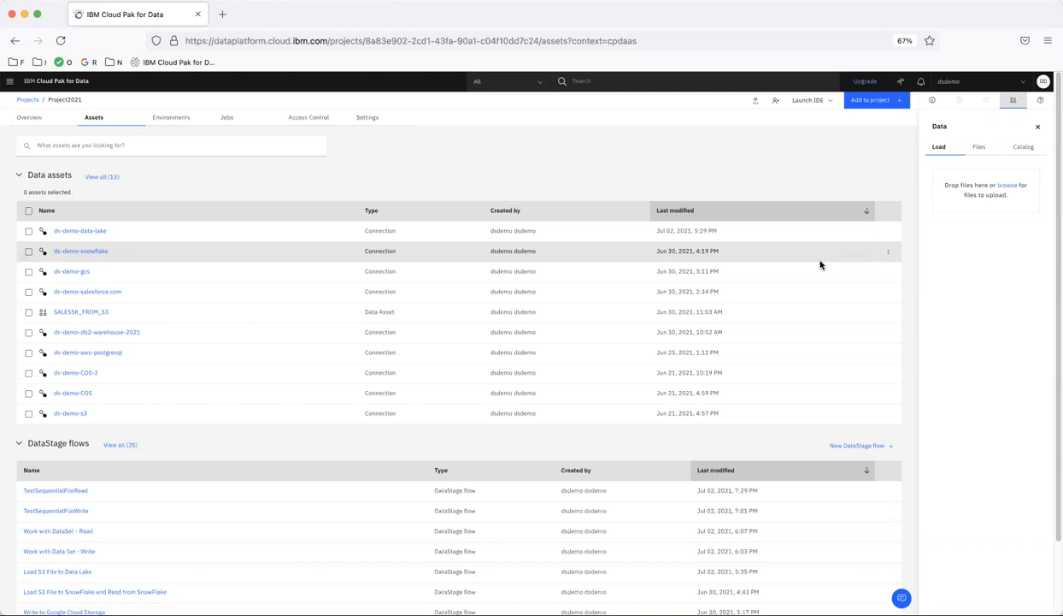
# - Start adding a connection to the project, search the connection types for "file" and select Microsoft Azure File Storage
pyautogui.click(871, 101)
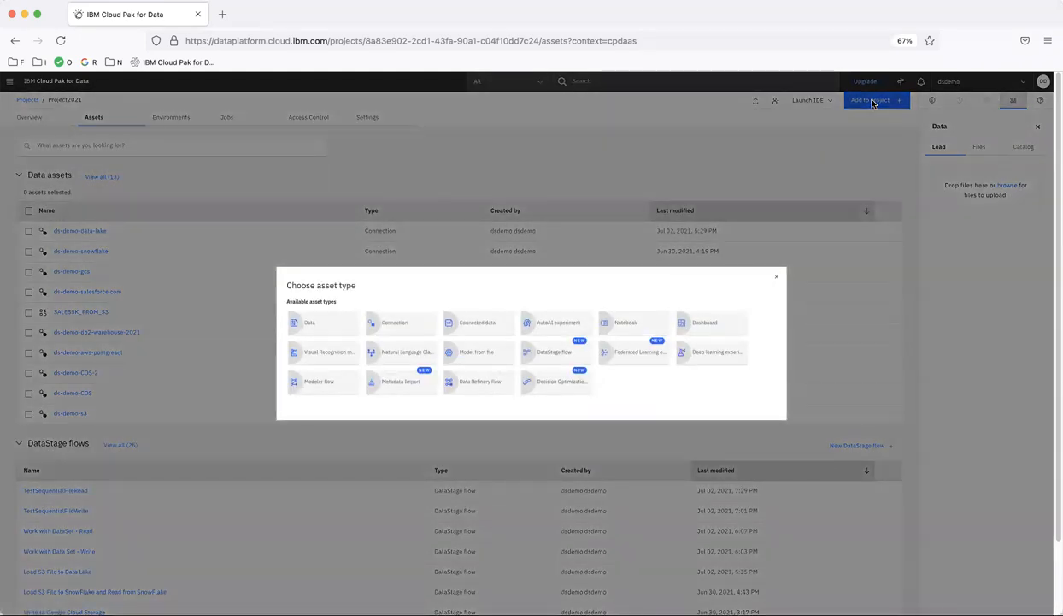
pyautogui.click(394, 331)
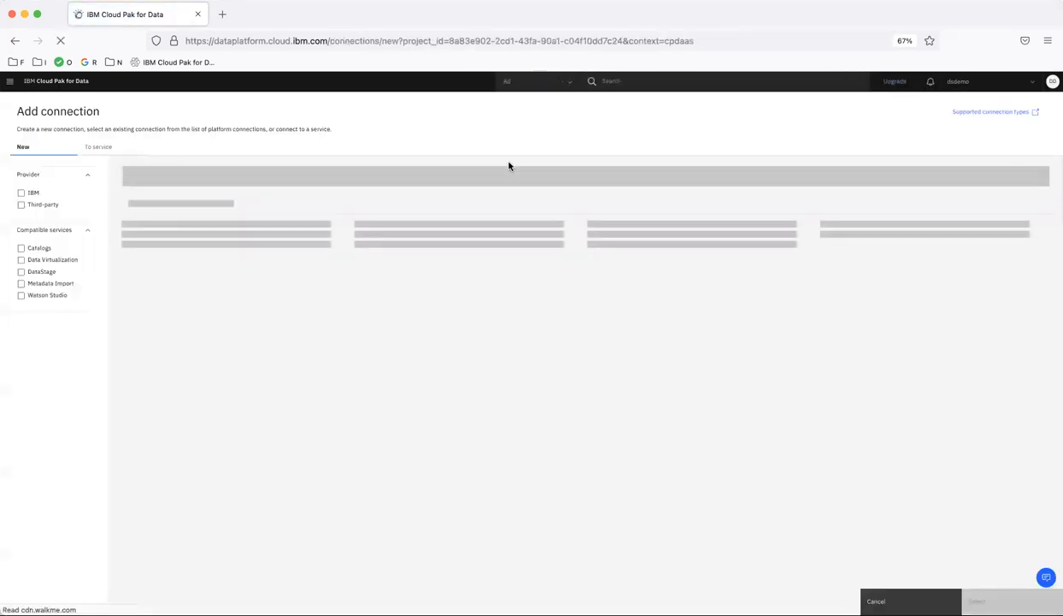
pyautogui.click(202, 177)
pyautogui.write('file')
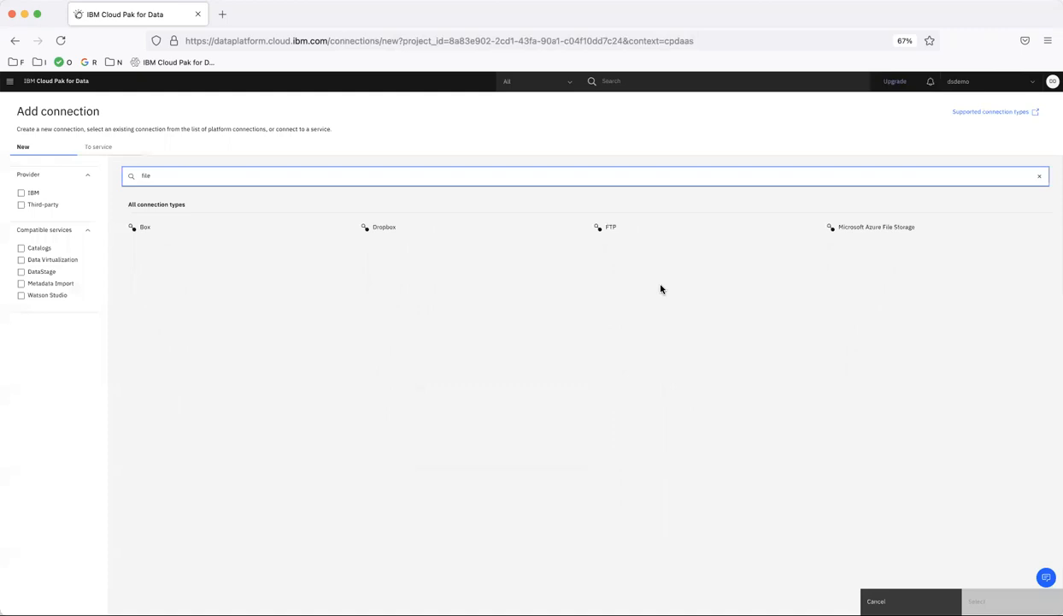
pyautogui.click(871, 231)
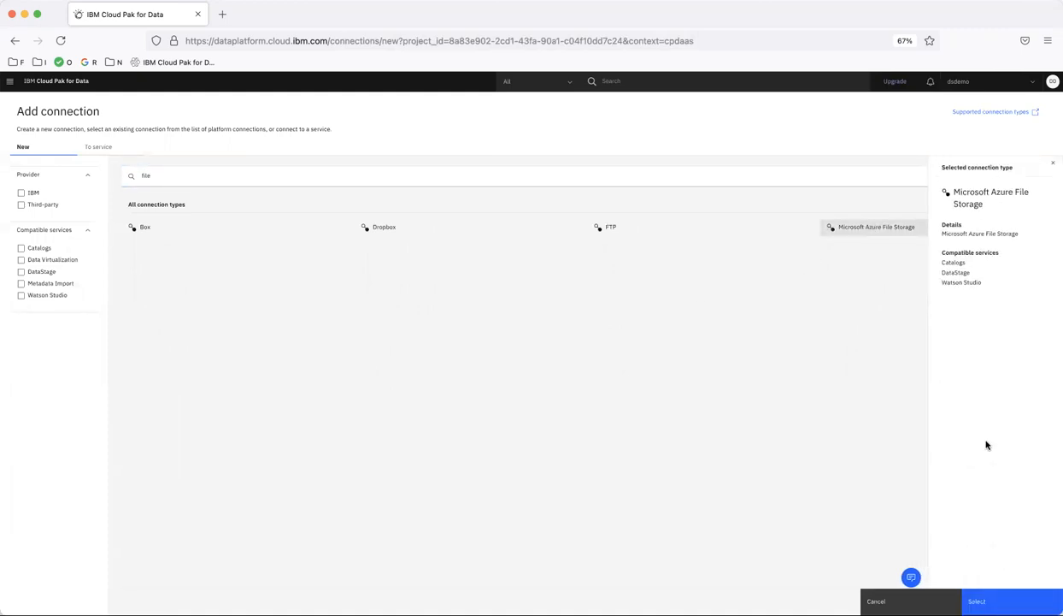
pyautogui.click(992, 600)
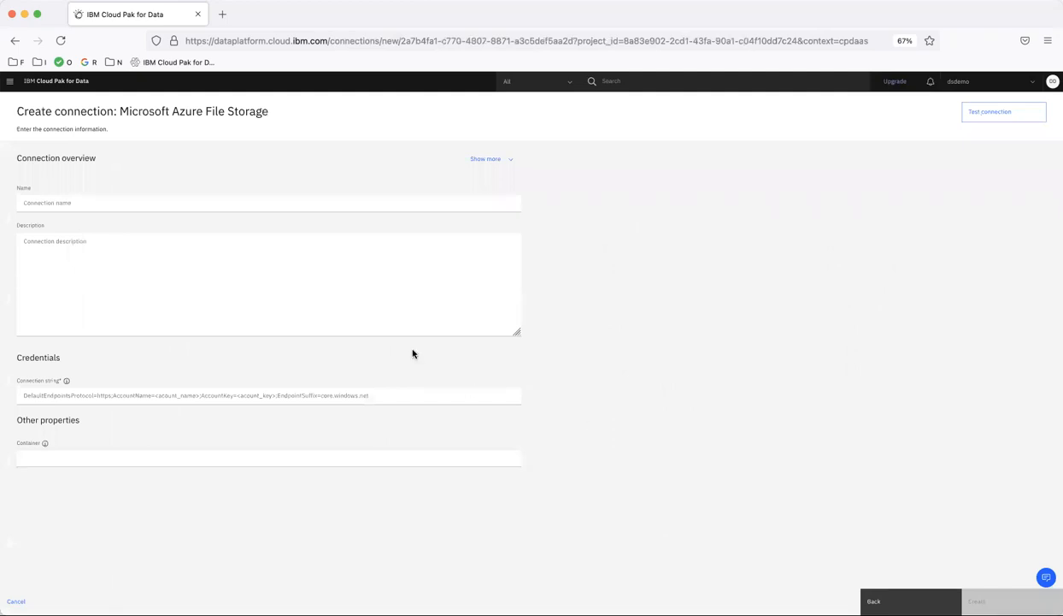
# - Create the connection under the name ds-demo-azure-file with the pasted connection string, testing it before creation
pyautogui.click(88, 201)
pyautogui.write('ds-demo-azure-file')
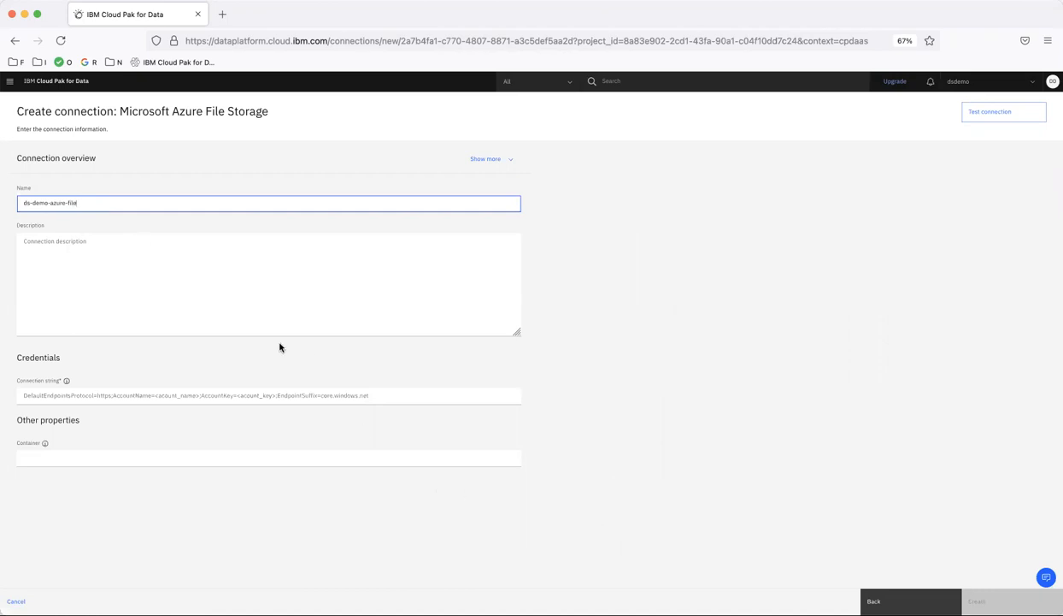
pyautogui.click(61, 394)
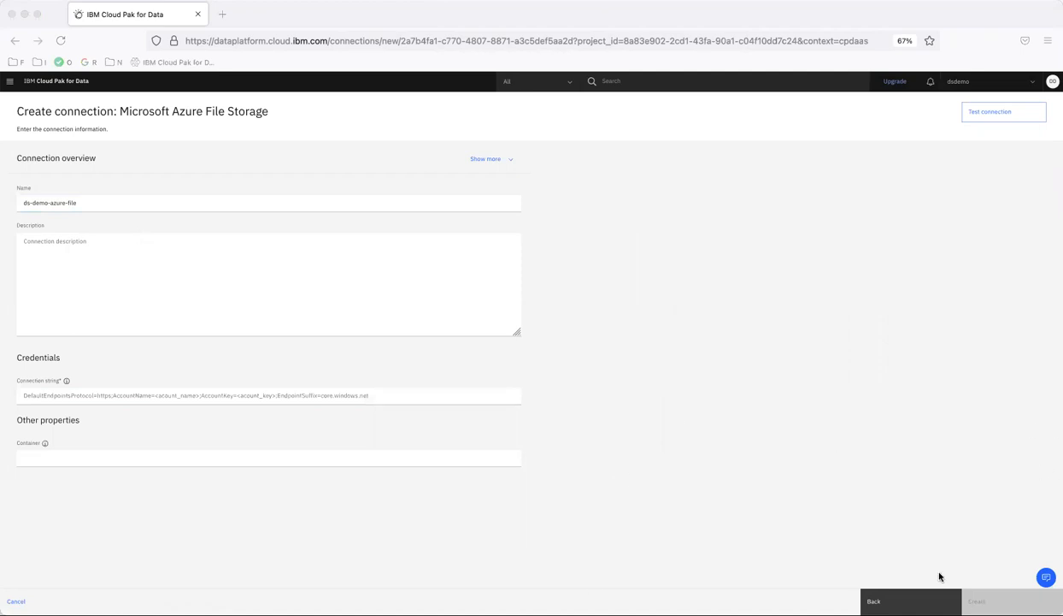
pyautogui.click(384, 380)
pyautogui.press('super+v')
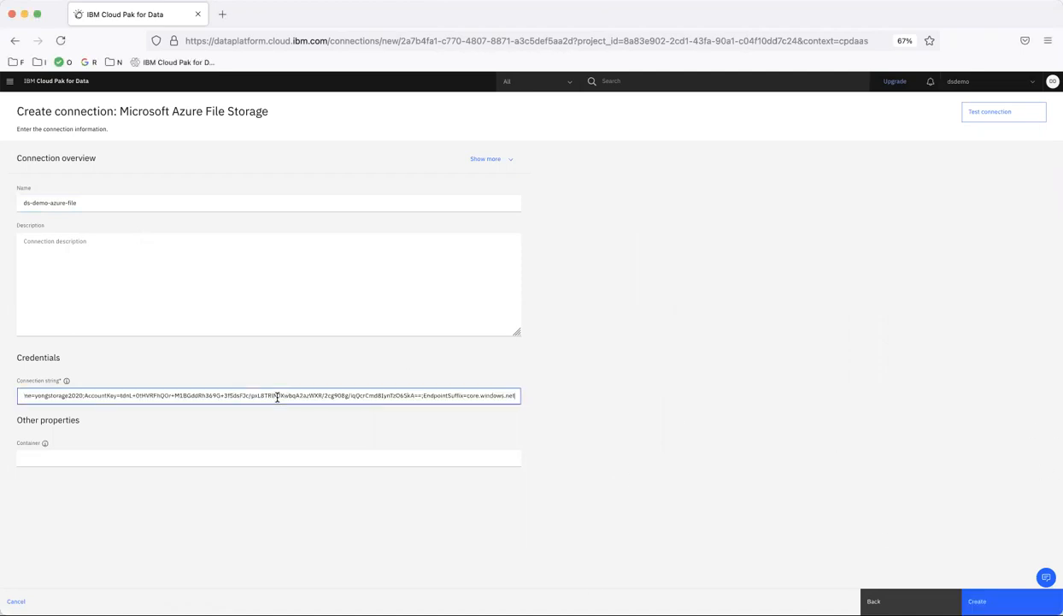
pyautogui.click(996, 113)
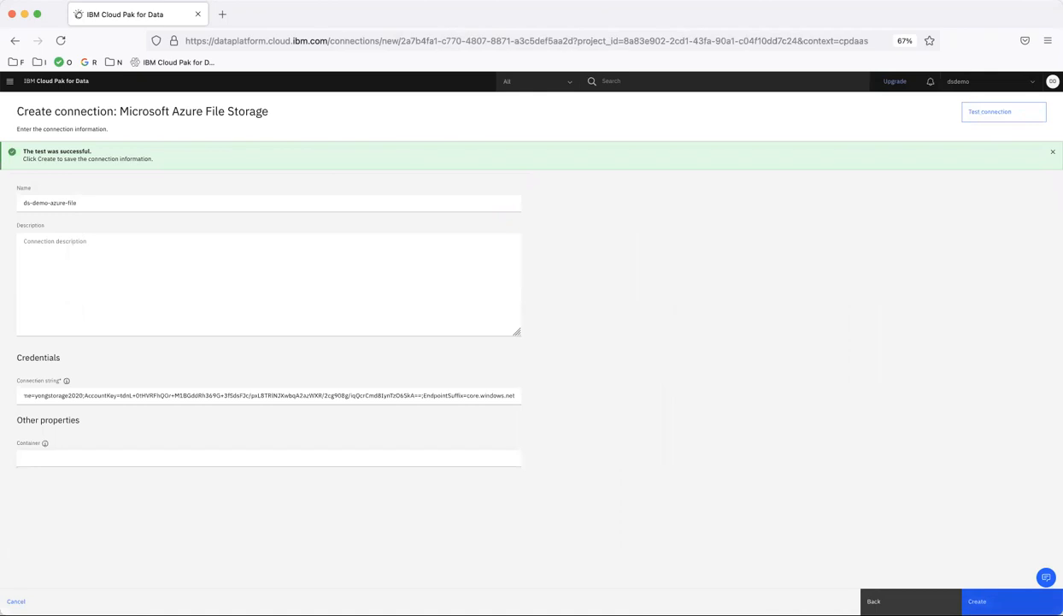
pyautogui.click(992, 601)
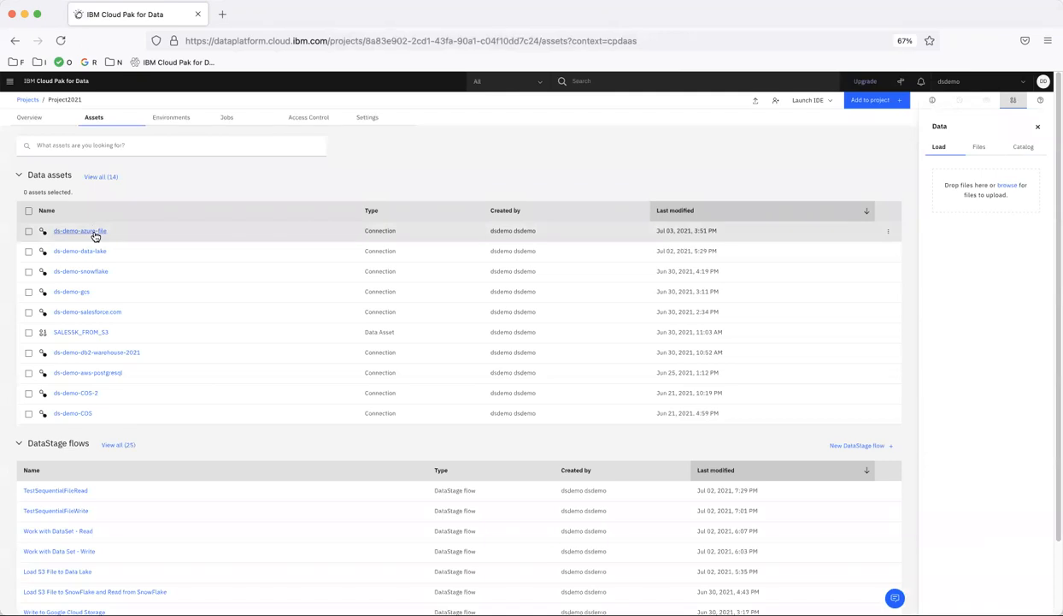
# - Create a new DataStage flow named Test-Azure-File-Access
pyautogui.click(879, 446)
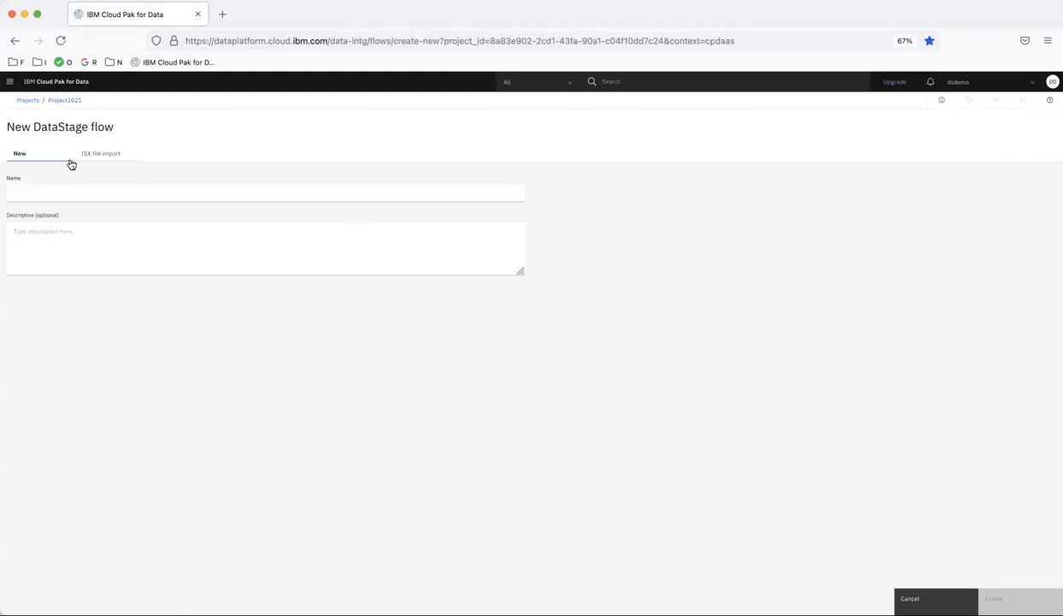
pyautogui.click(56, 195)
pyautogui.write('Test-Azure-File-Access')
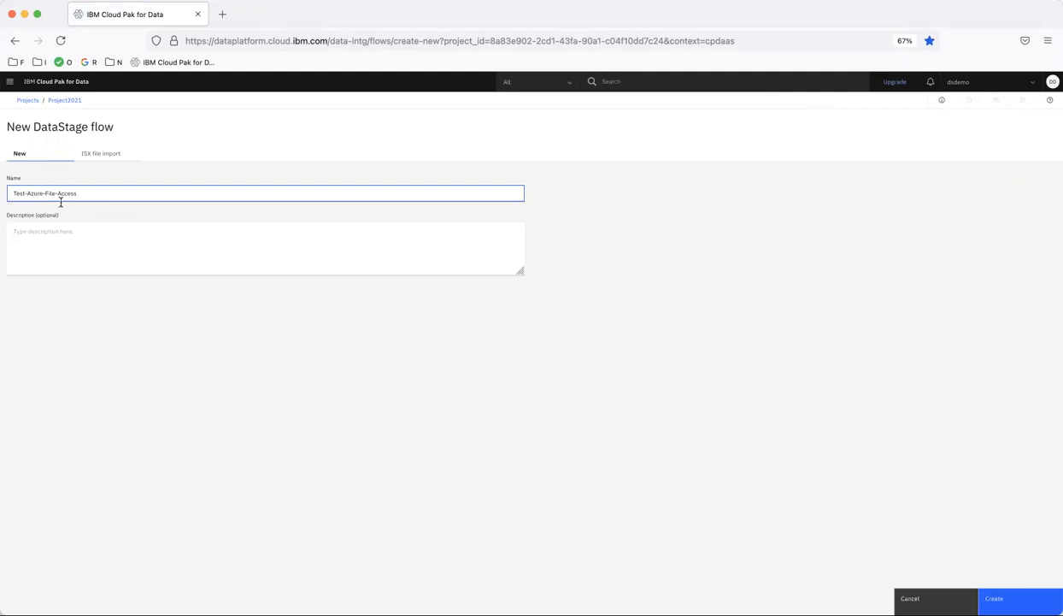
pyautogui.click(1000, 597)
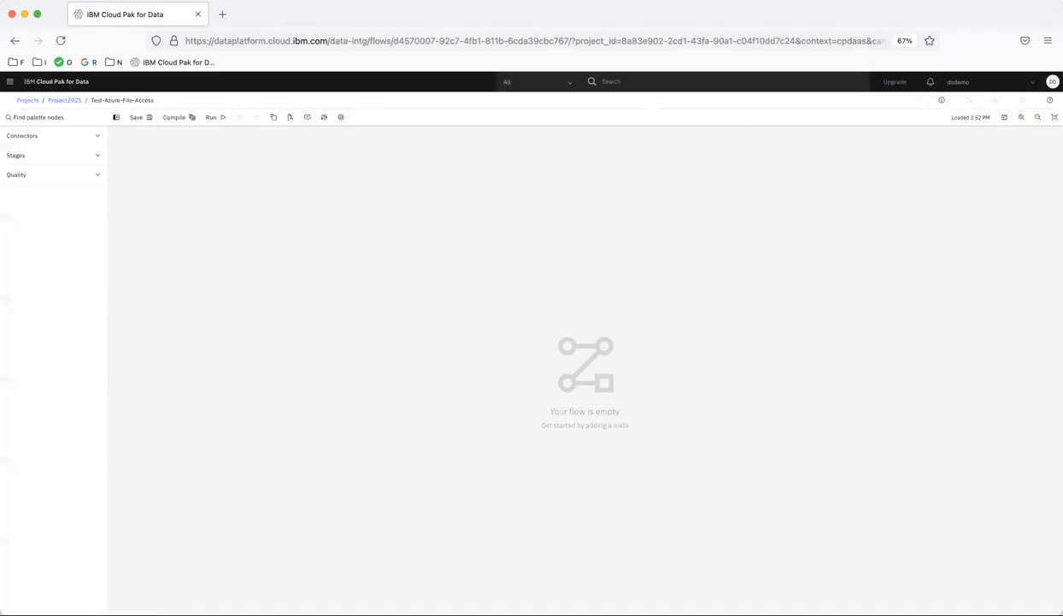
# - Add the Sales5K_With_Columns.csv file from the ds-demo-s3 connection to the canvas as the source, using the asset browser
pyautogui.click(40, 138)
pyautogui.moveTo(38, 158); pyautogui.dragTo(266, 202)
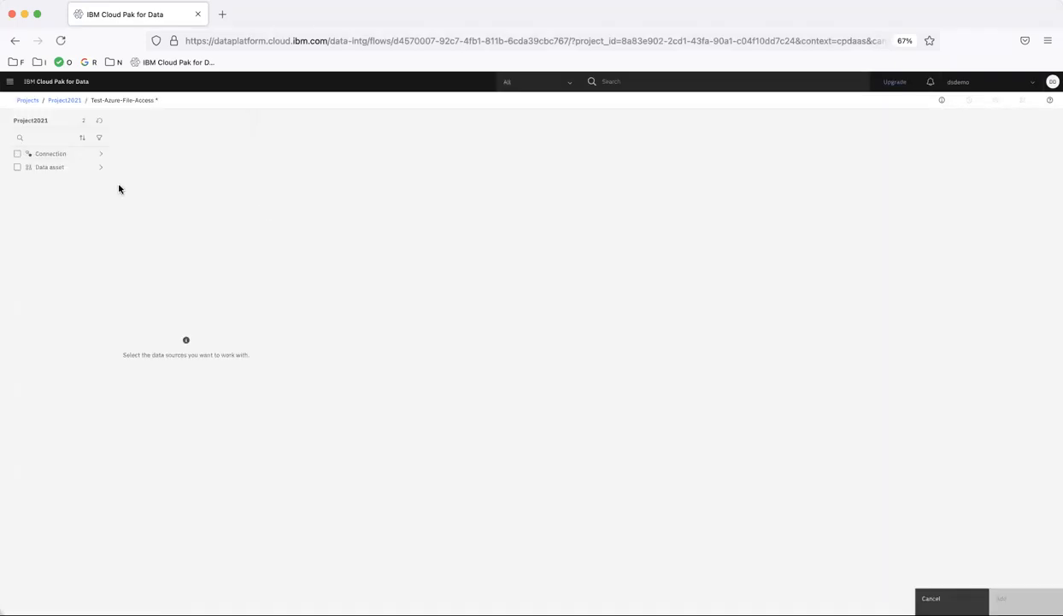
pyautogui.click(69, 154)
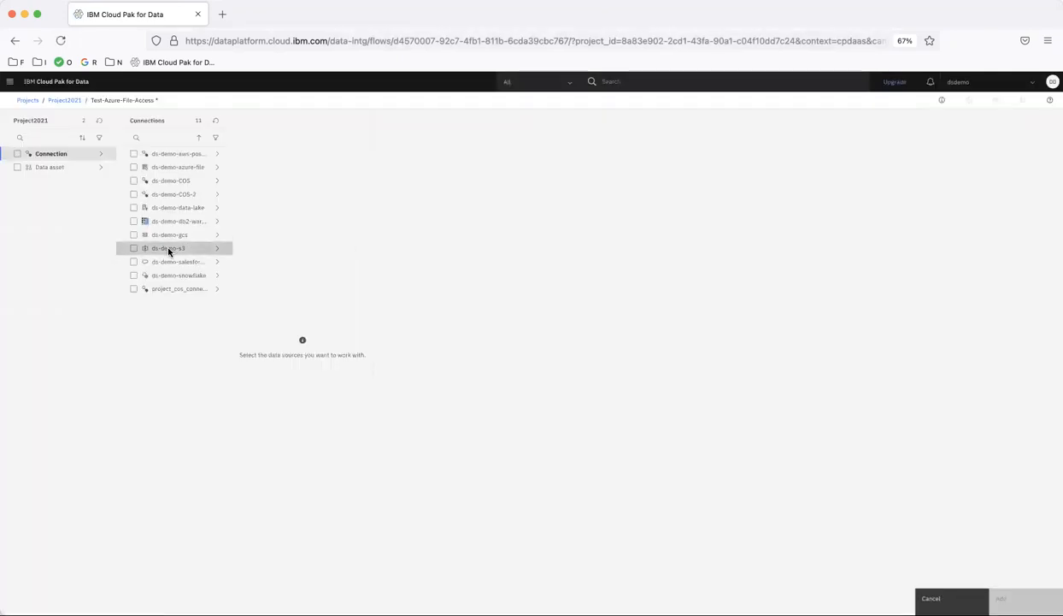
pyautogui.click(169, 249)
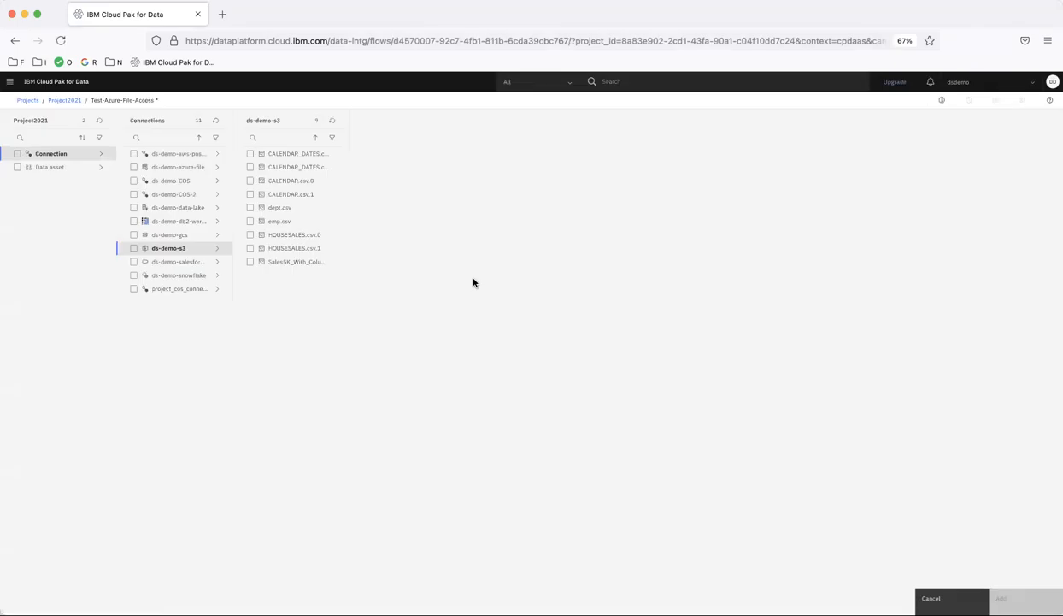
pyautogui.click(249, 262)
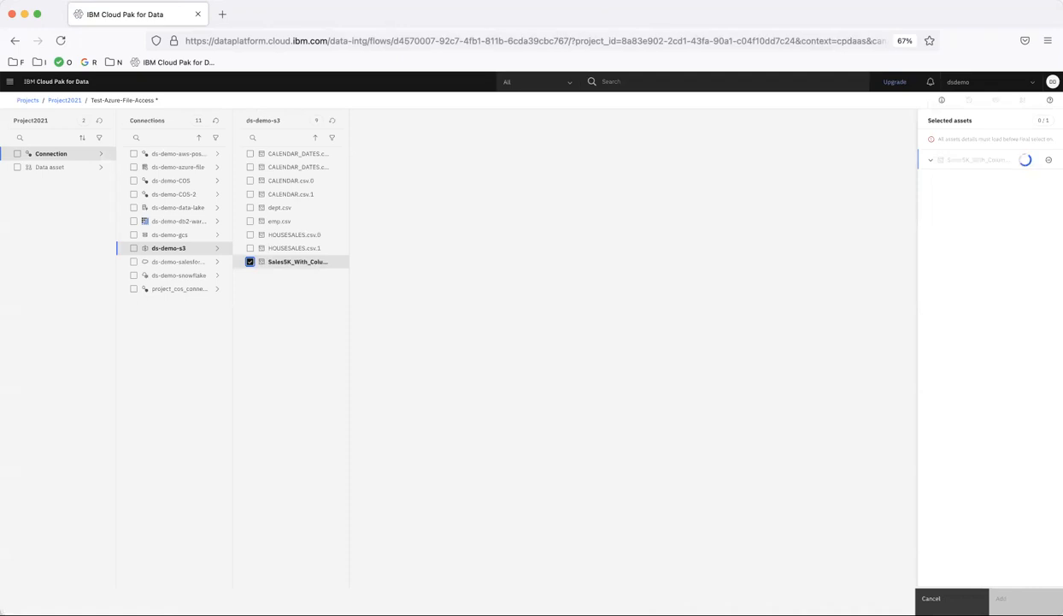
pyautogui.click(1026, 597)
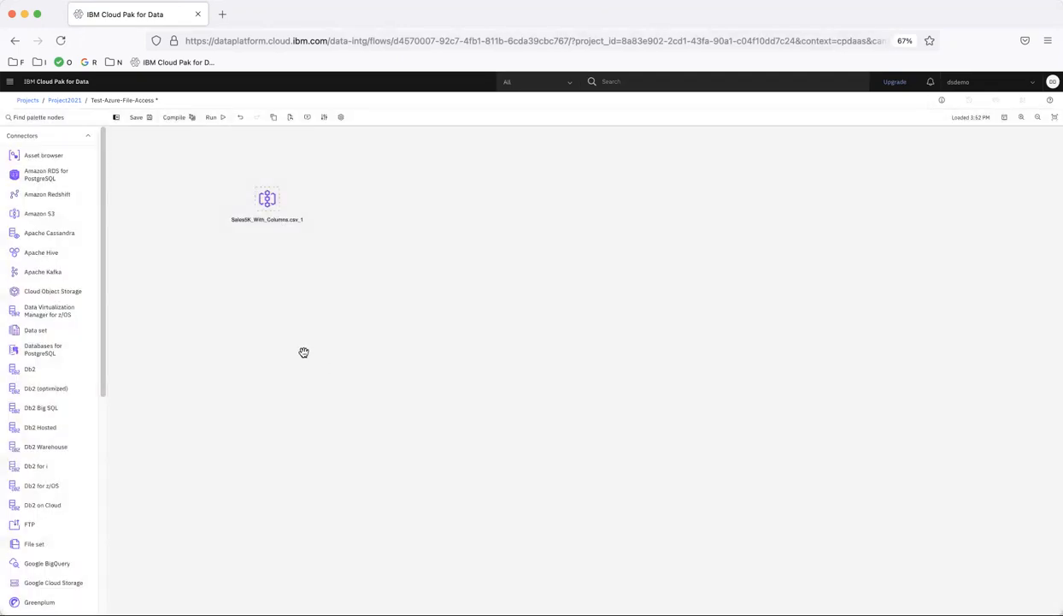
# - Add the mycontainer folder from the ds-demo-azure-file connection beside the source through the asset browser, and link the source file to it
pyautogui.moveTo(21, 159); pyautogui.dragTo(476, 204)
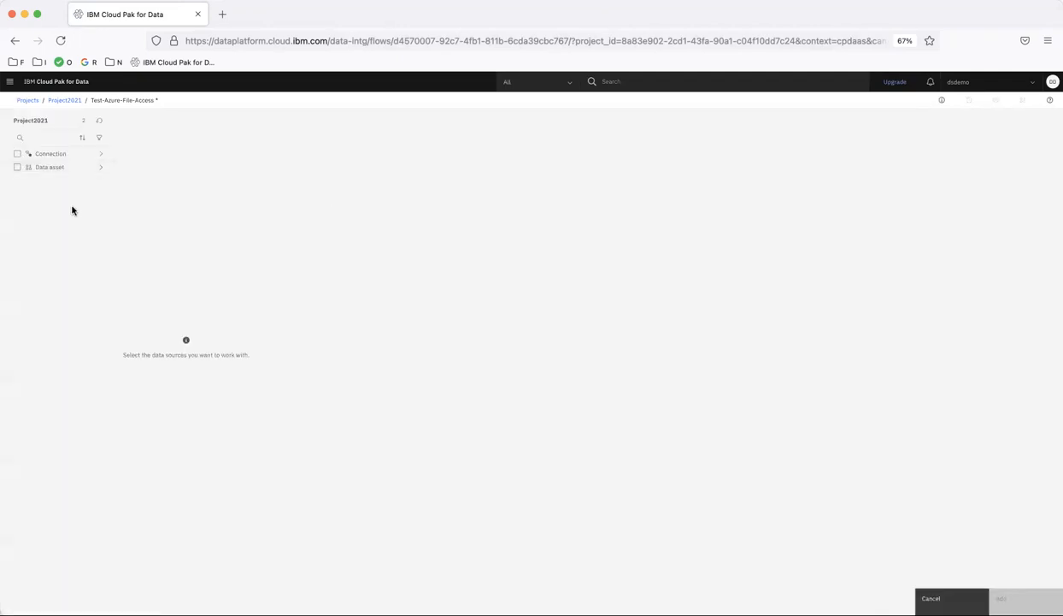
pyautogui.click(52, 153)
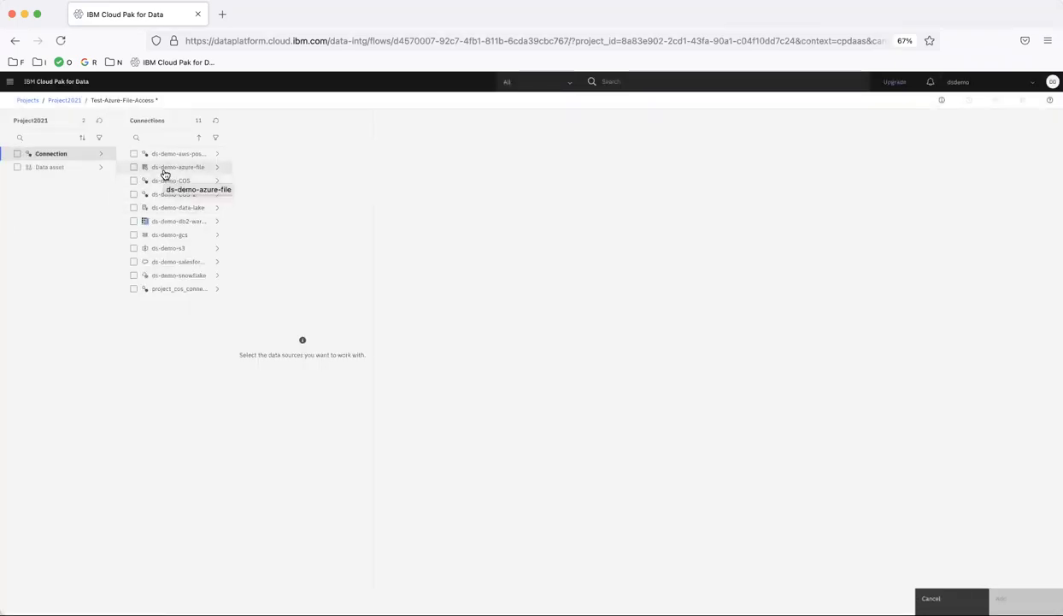
pyautogui.click(165, 171)
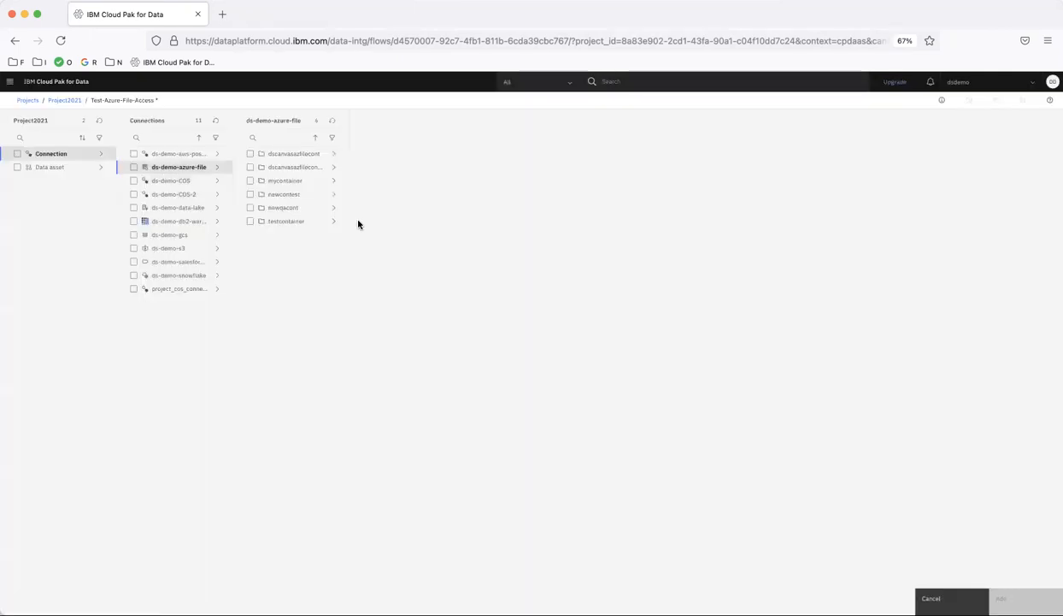
pyautogui.click(278, 181)
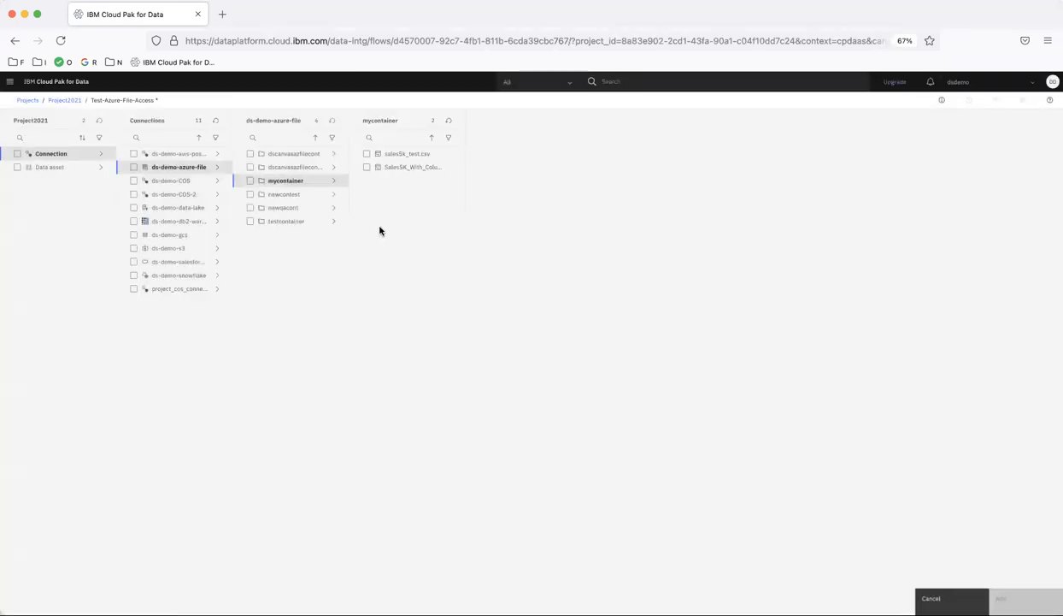
pyautogui.click(251, 181)
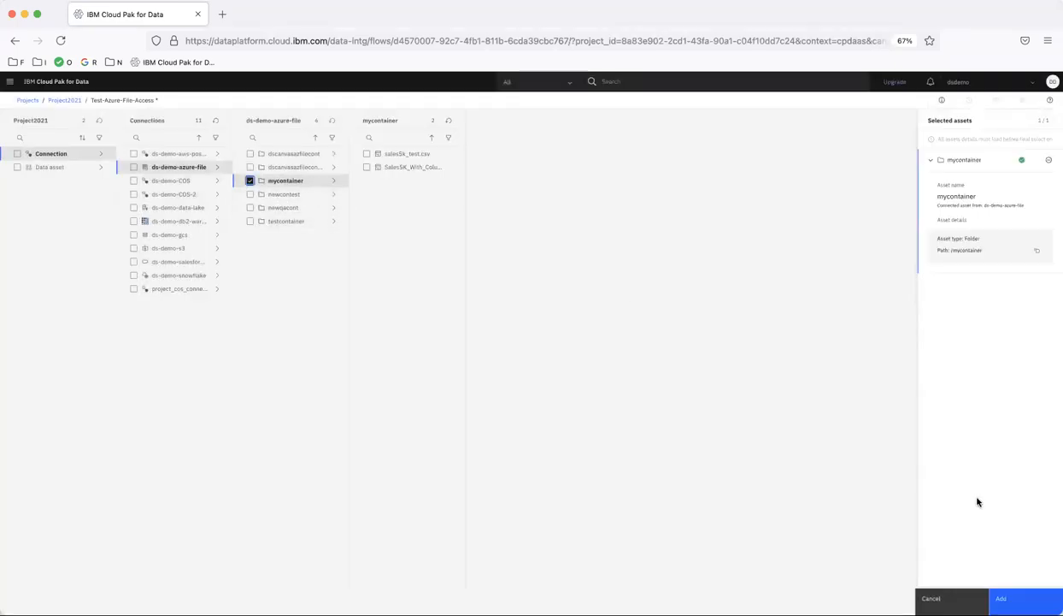
pyautogui.click(1026, 599)
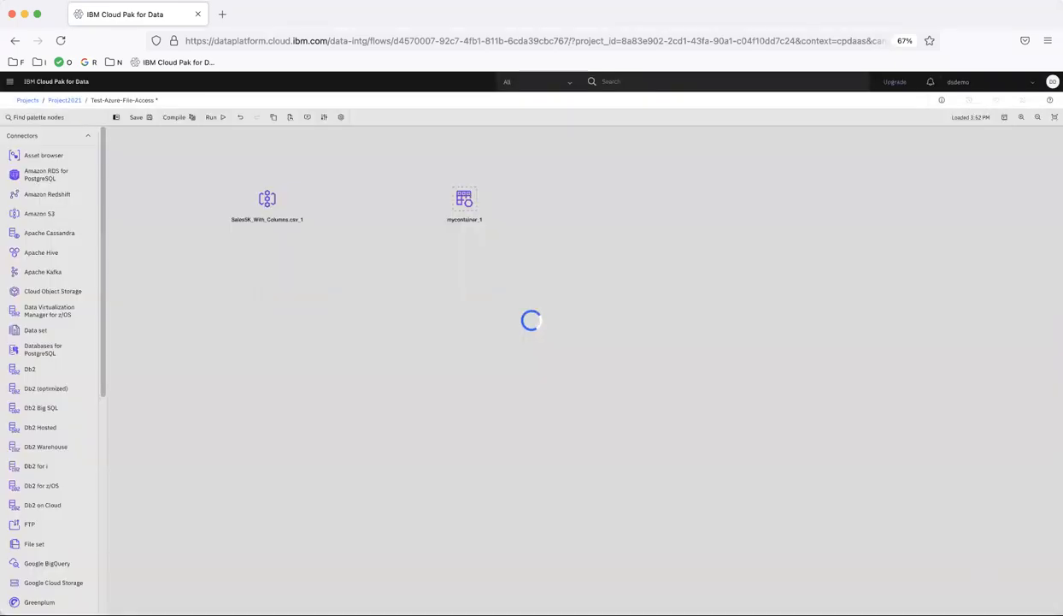
pyautogui.moveTo(281, 200); pyautogui.dragTo(471, 209)
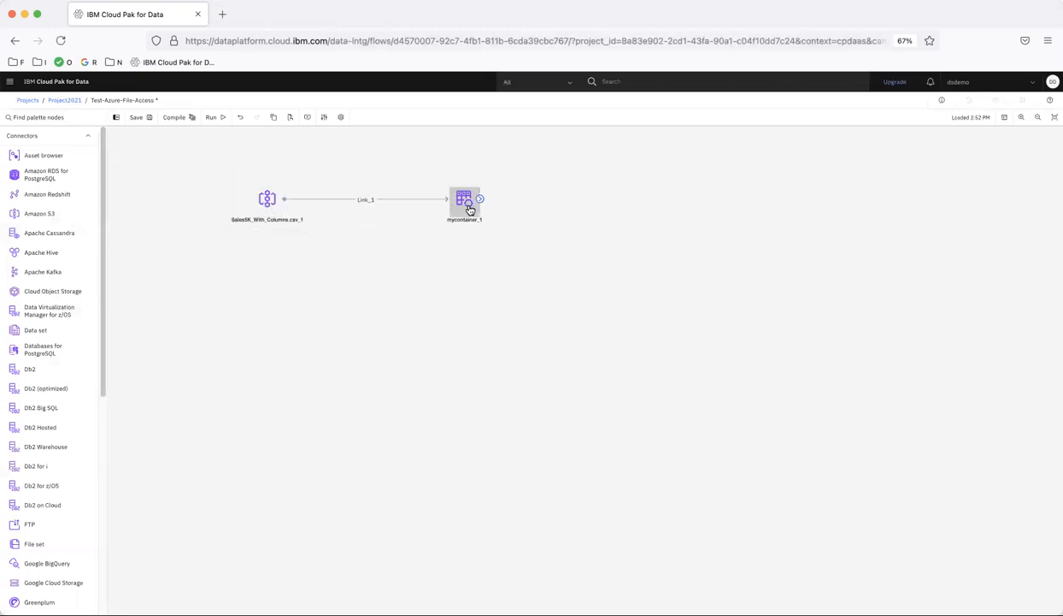
# - Review the Amazon S3 source stage's connection, file format properties and output columns, and save the stage
pyautogui.doubleClick(265, 201)
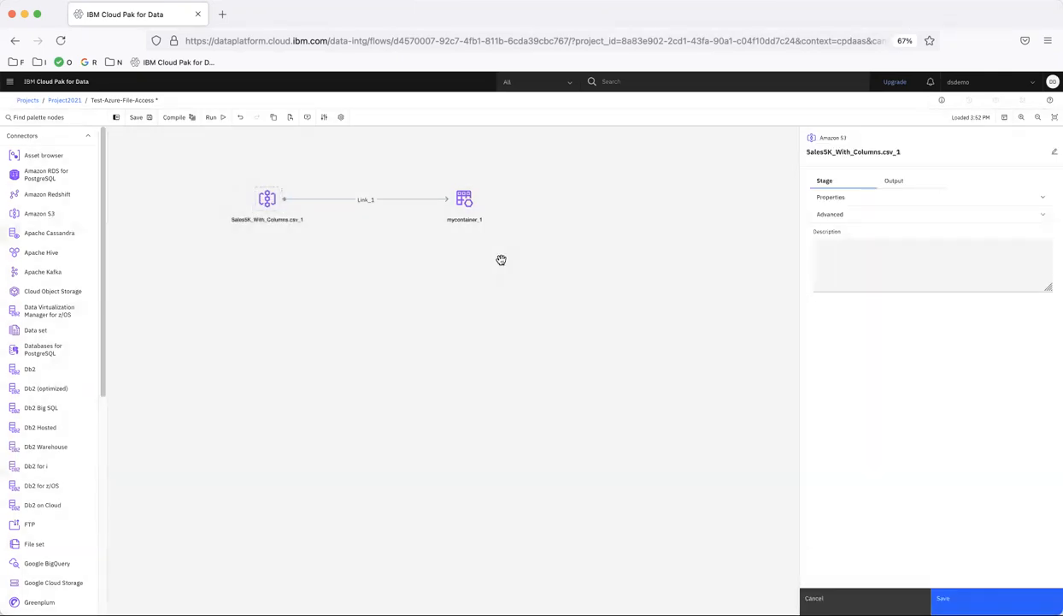
pyautogui.click(835, 202)
pyautogui.click(835, 203)
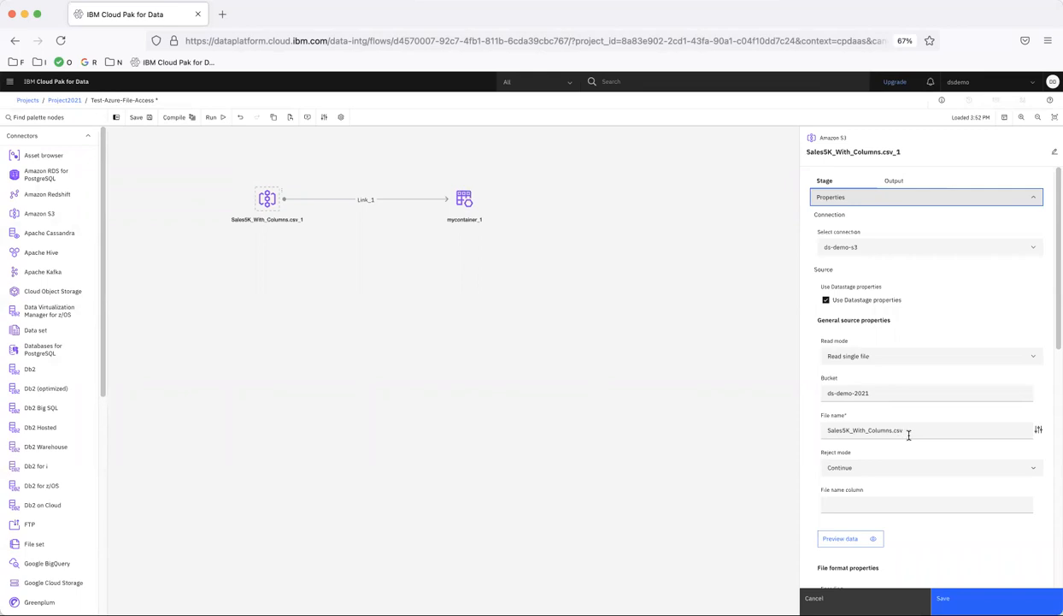
pyautogui.scroll(-5, 909, 435)
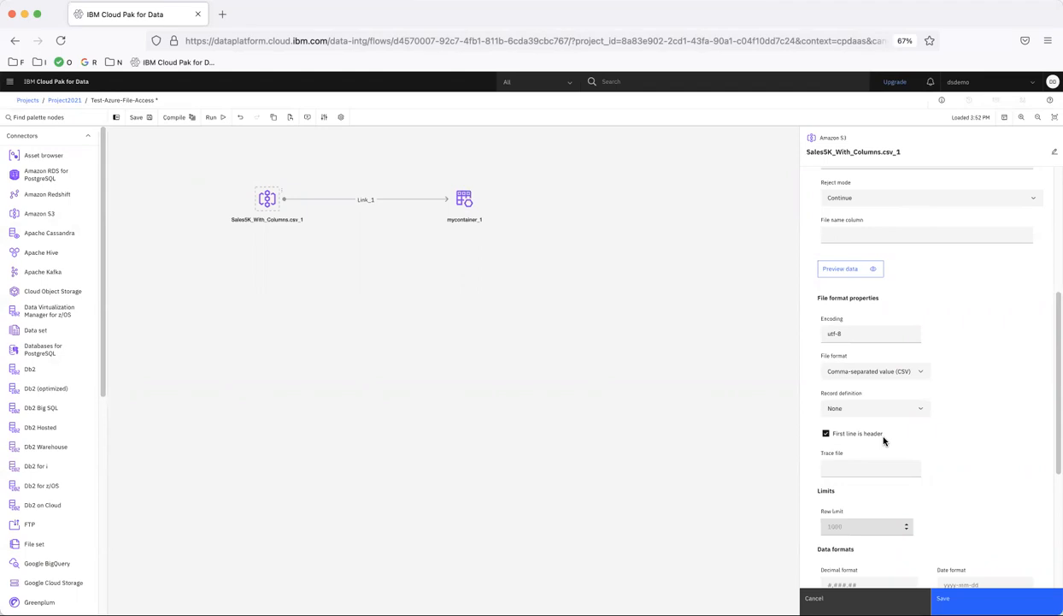
pyautogui.scroll(8, 885, 437)
pyautogui.click(893, 181)
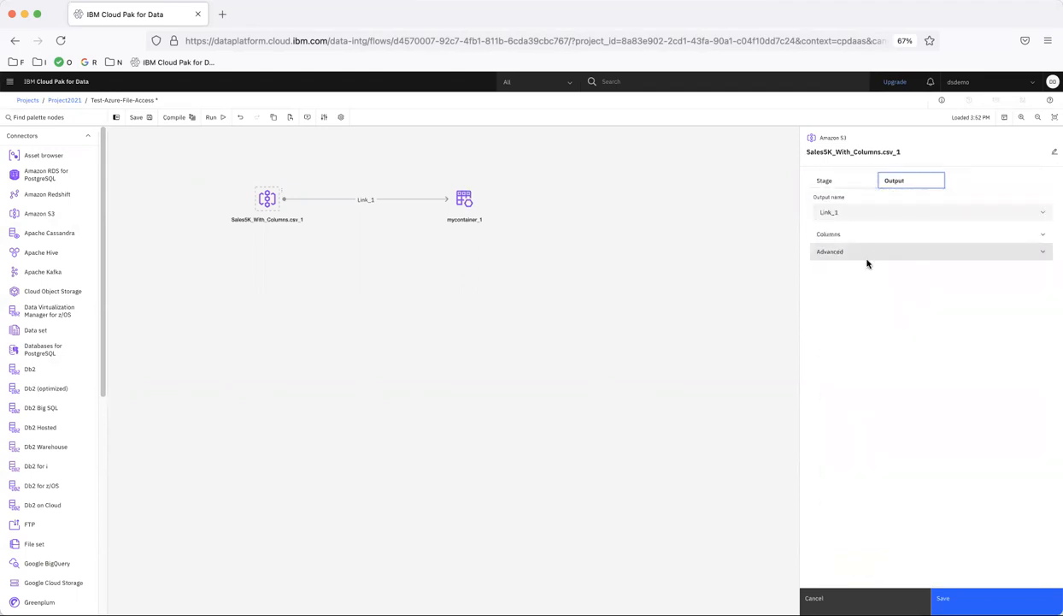
pyautogui.click(841, 236)
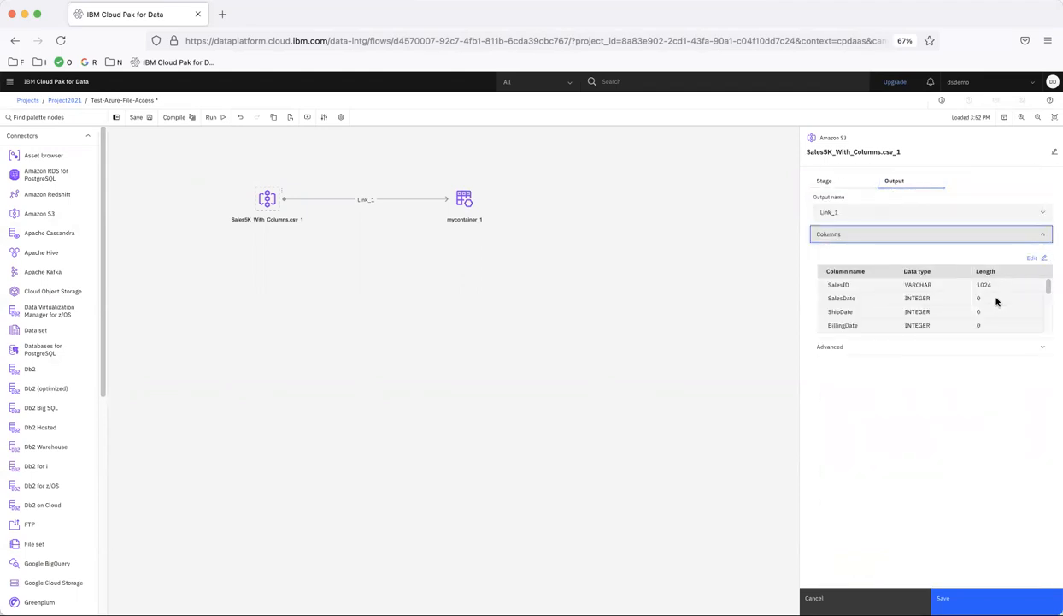
pyautogui.scroll(-5, 985, 325)
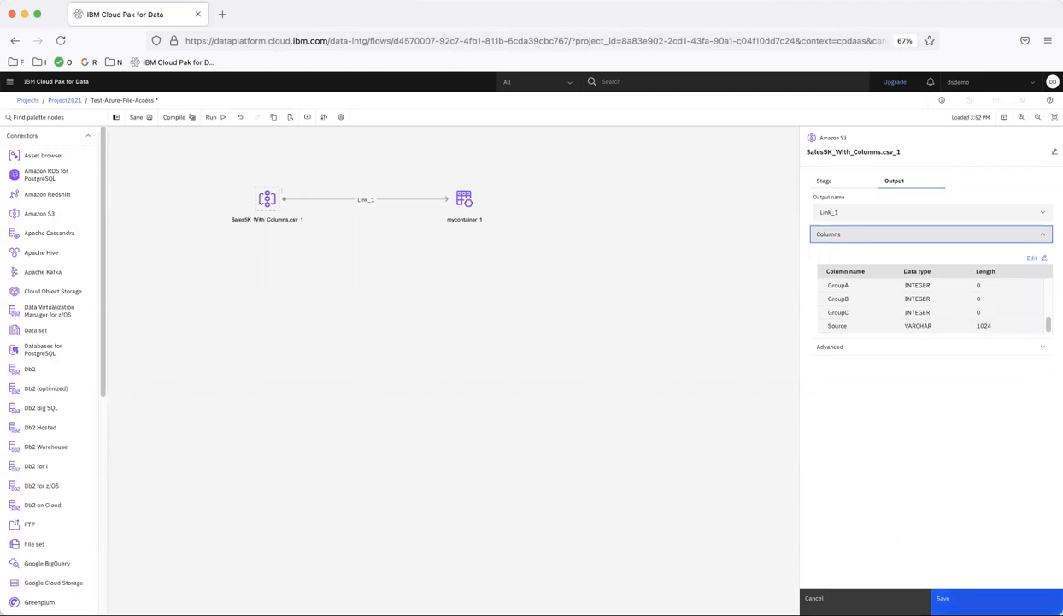
pyautogui.click(943, 597)
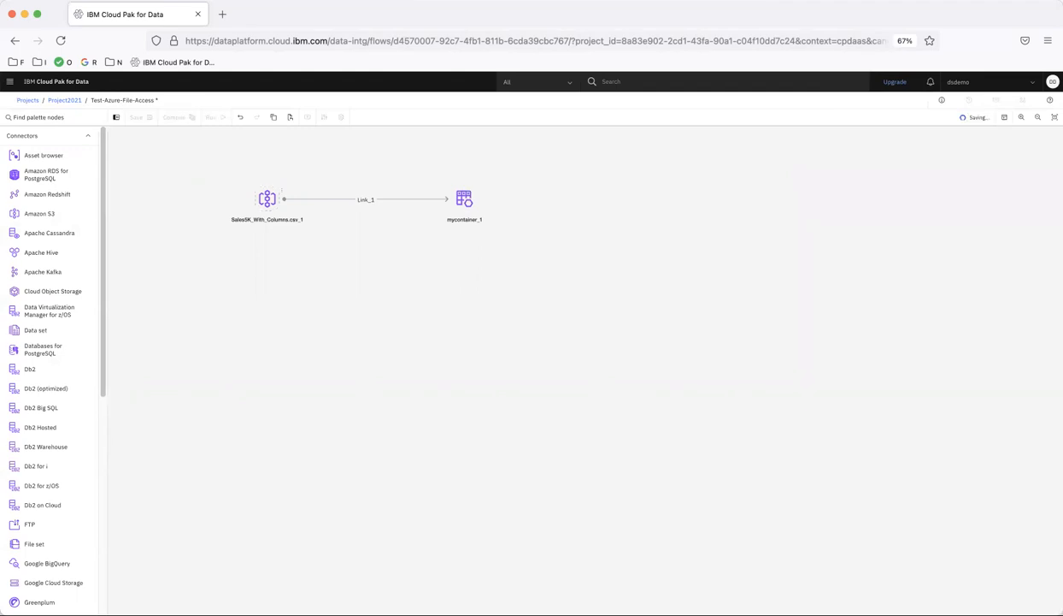
# - Configure the mycontainer target stage to write to Sales5k_test.csv with the first line as header, and save the stage
pyautogui.doubleClick(465, 207)
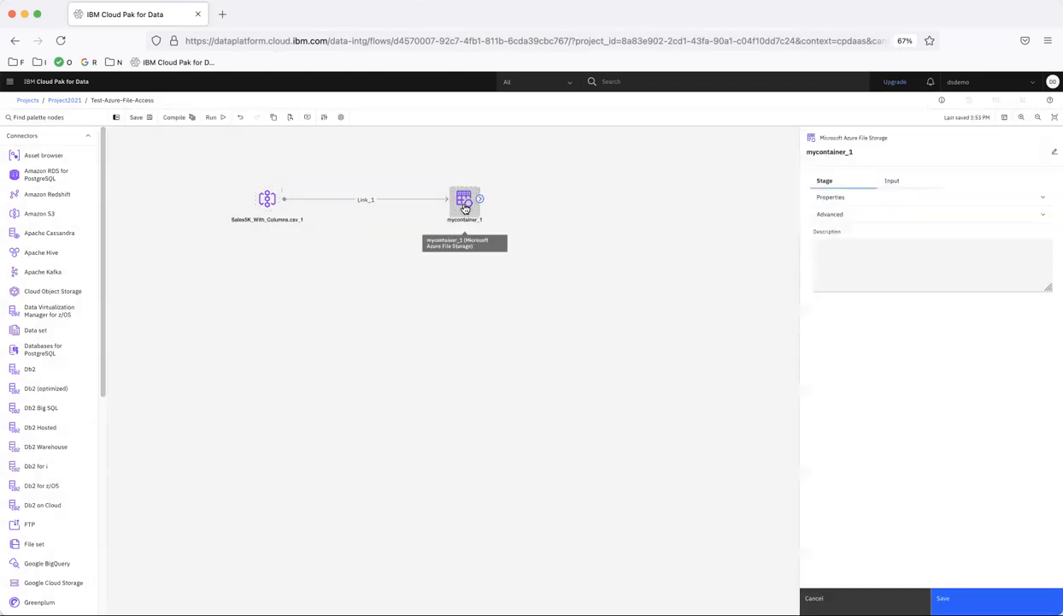
pyautogui.click(833, 199)
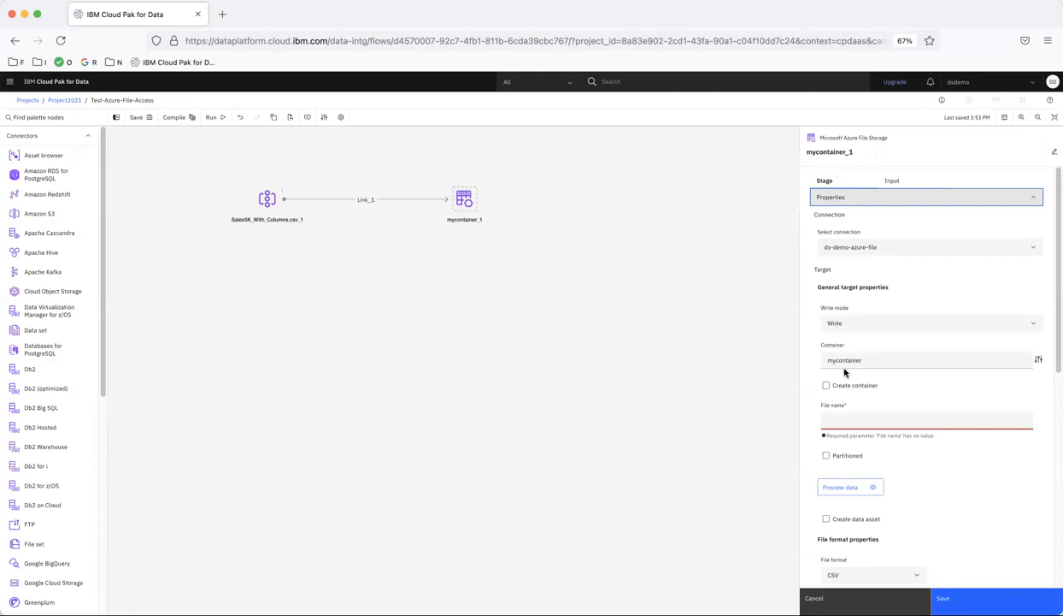
pyautogui.click(832, 421)
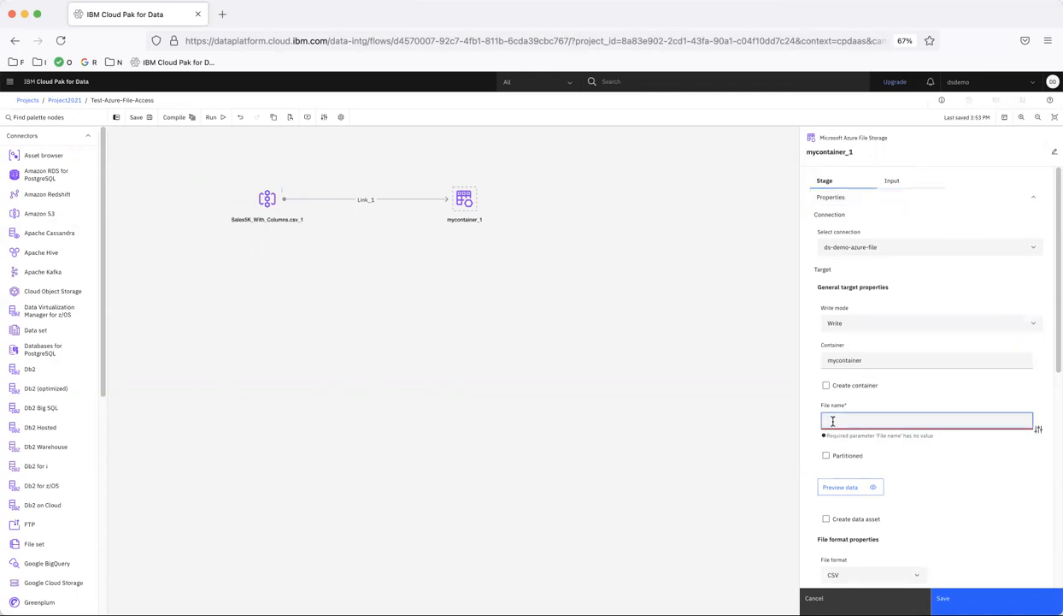
pyautogui.write('Sales5k_test.csv')
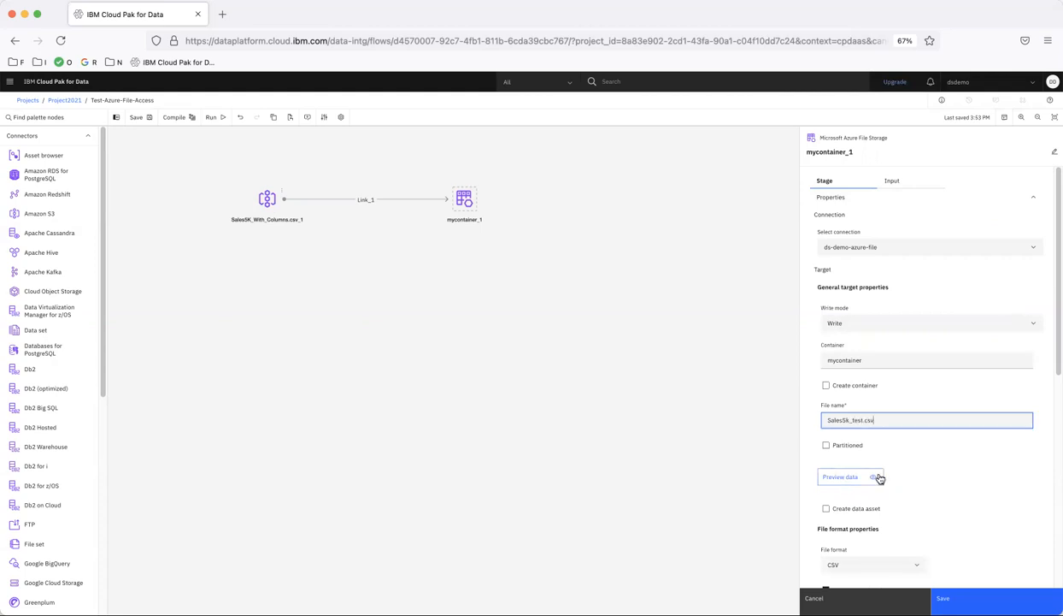
pyautogui.scroll(-3, 938, 499)
pyautogui.scroll(-1, 938, 499)
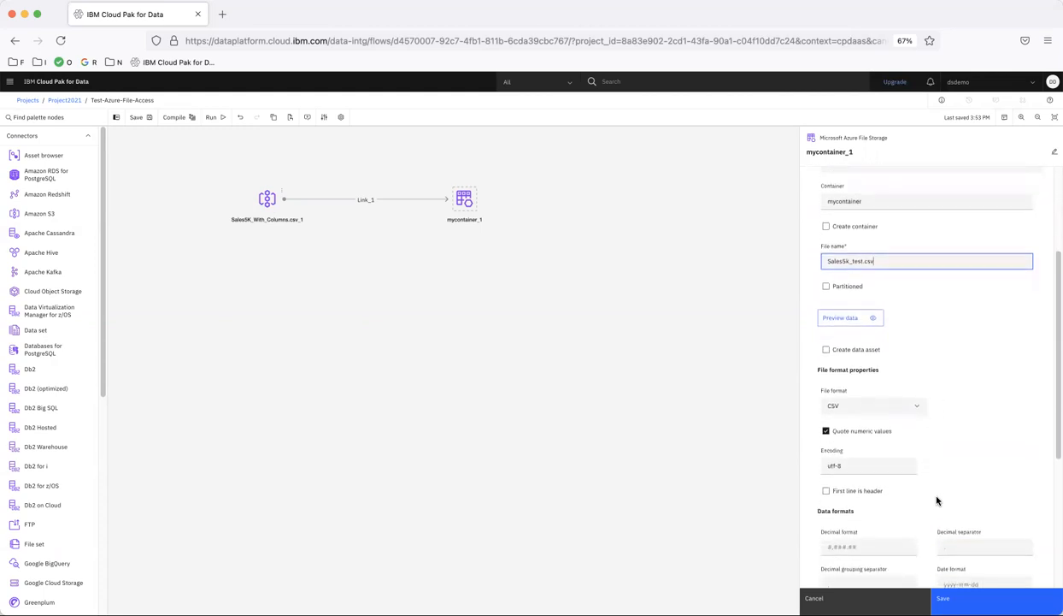
pyautogui.click(853, 491)
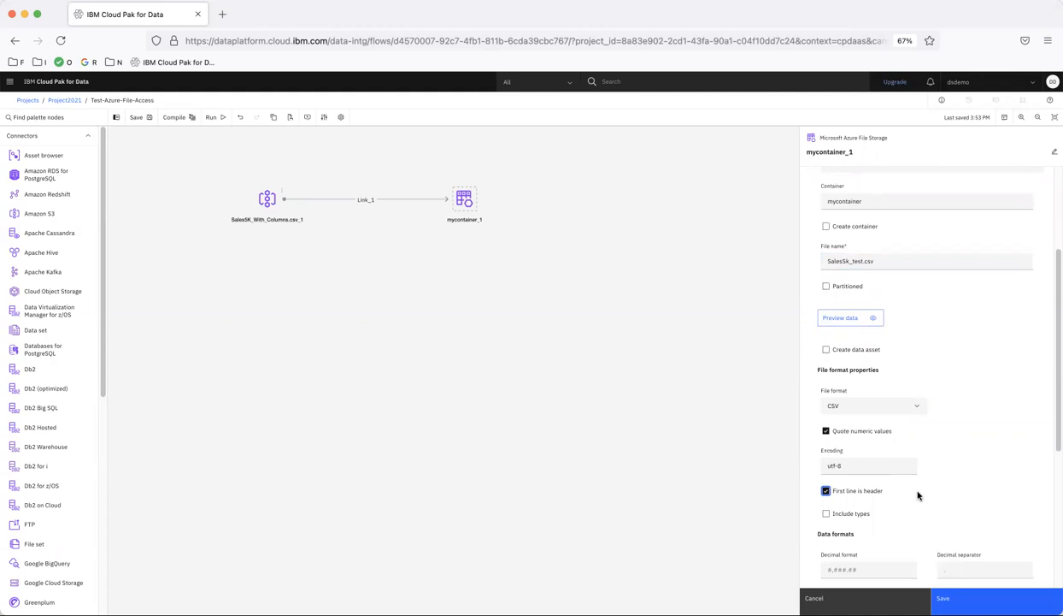
pyautogui.scroll(-7, 918, 496)
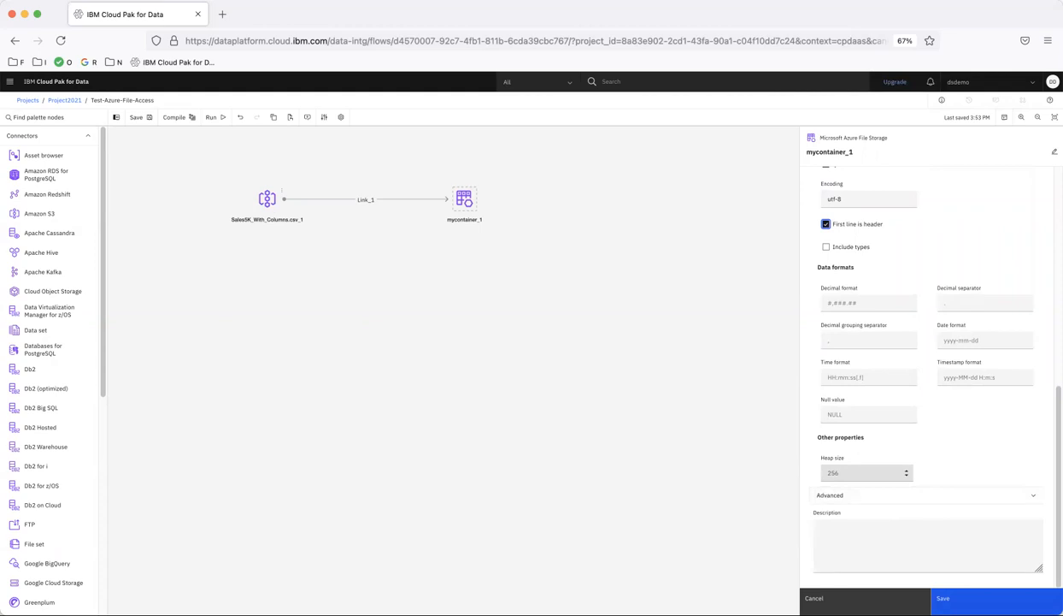
pyautogui.click(949, 598)
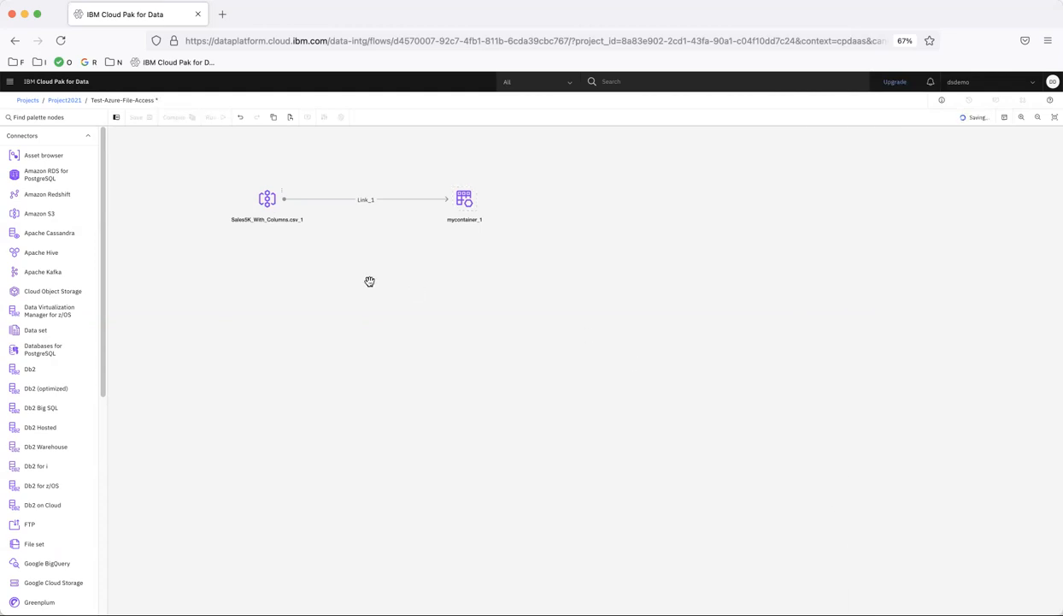
# - Add Sales5K_With_Columns.csv from mycontainer in the ds-demo-azure-file connection below the S3 source, using the asset browser
pyautogui.moveTo(74, 152); pyautogui.dragTo(271, 271)
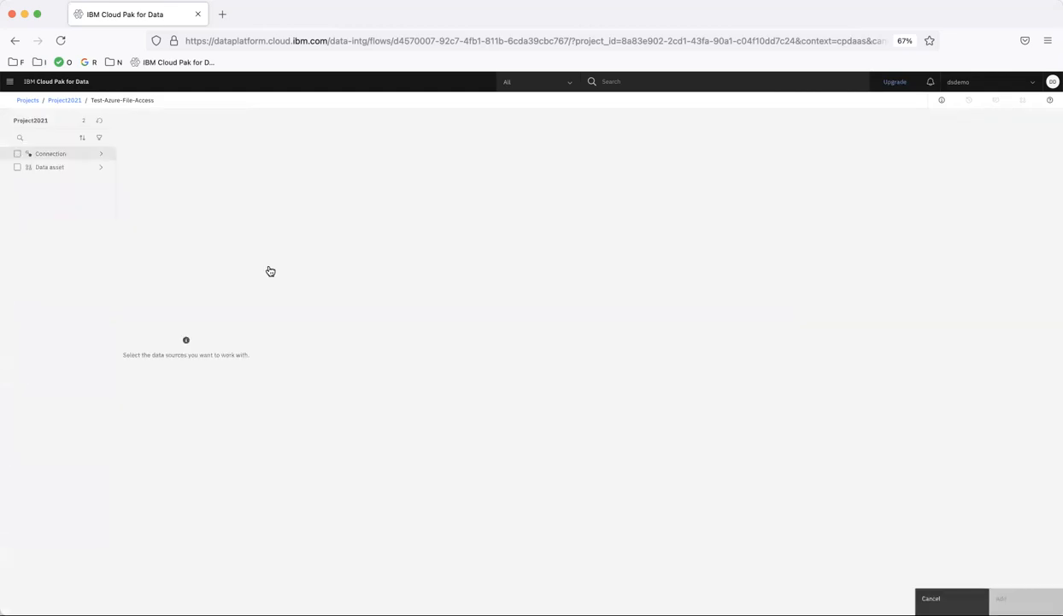
pyautogui.click(70, 155)
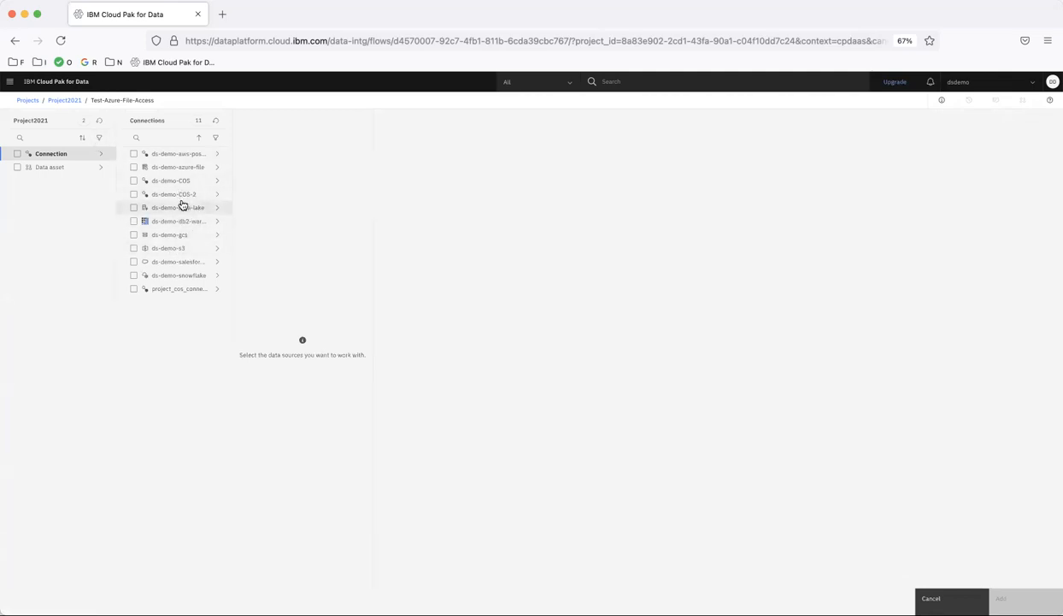
pyautogui.click(181, 168)
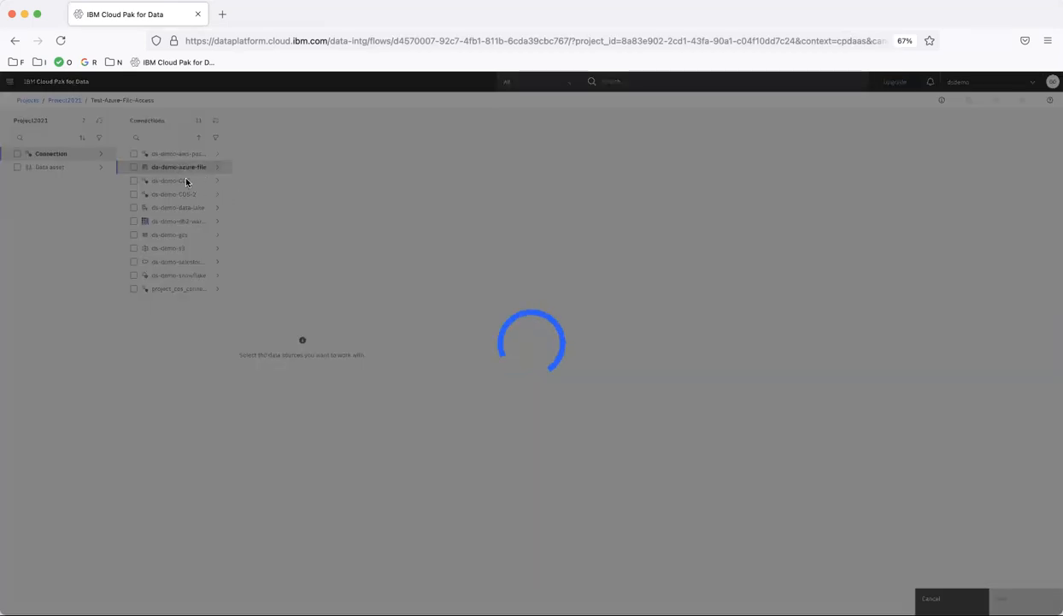
pyautogui.click(285, 181)
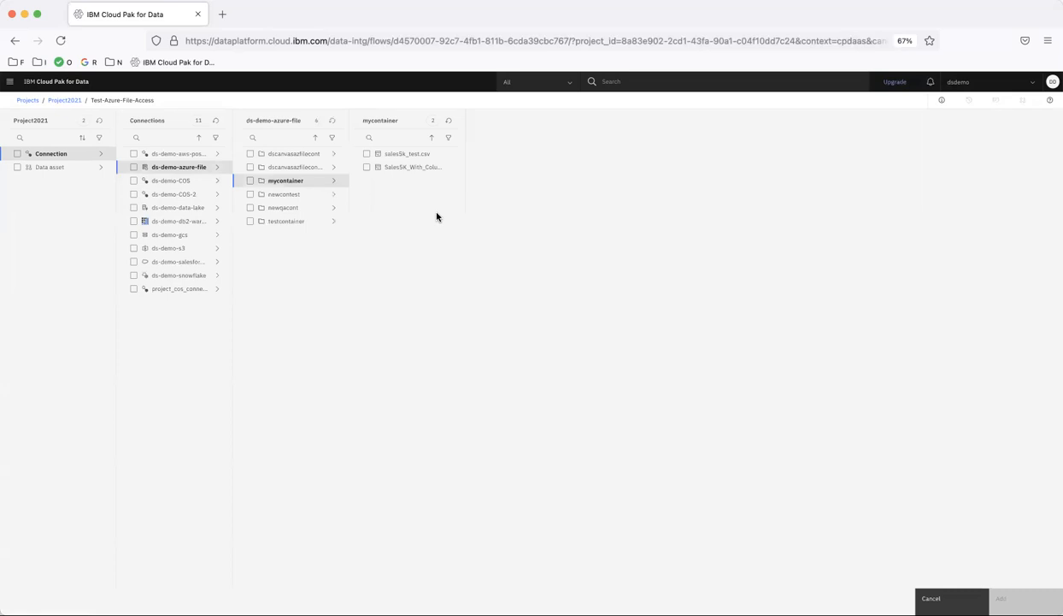
pyautogui.click(367, 167)
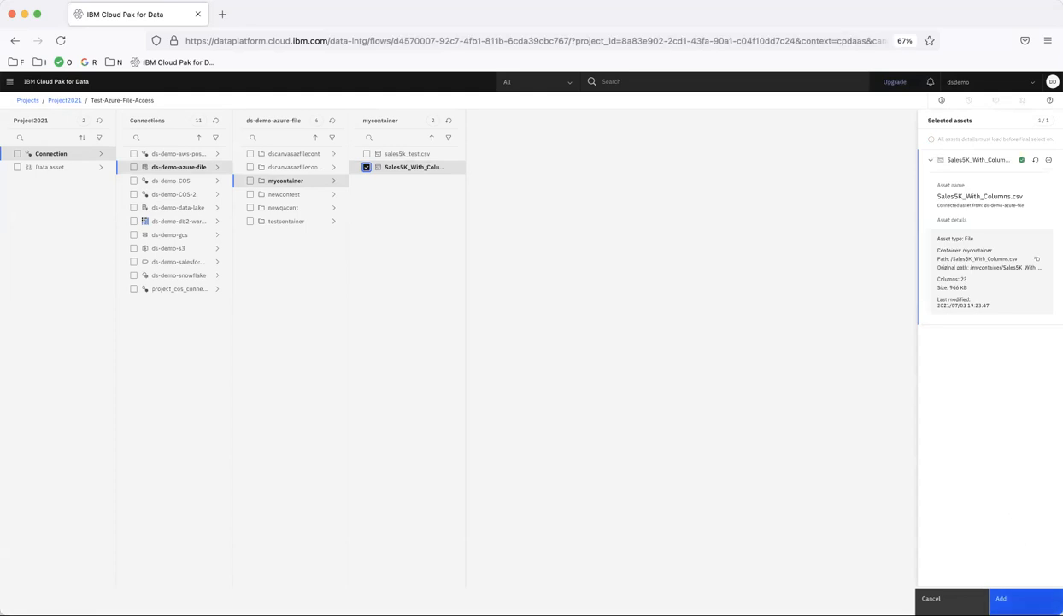
pyautogui.click(1005, 597)
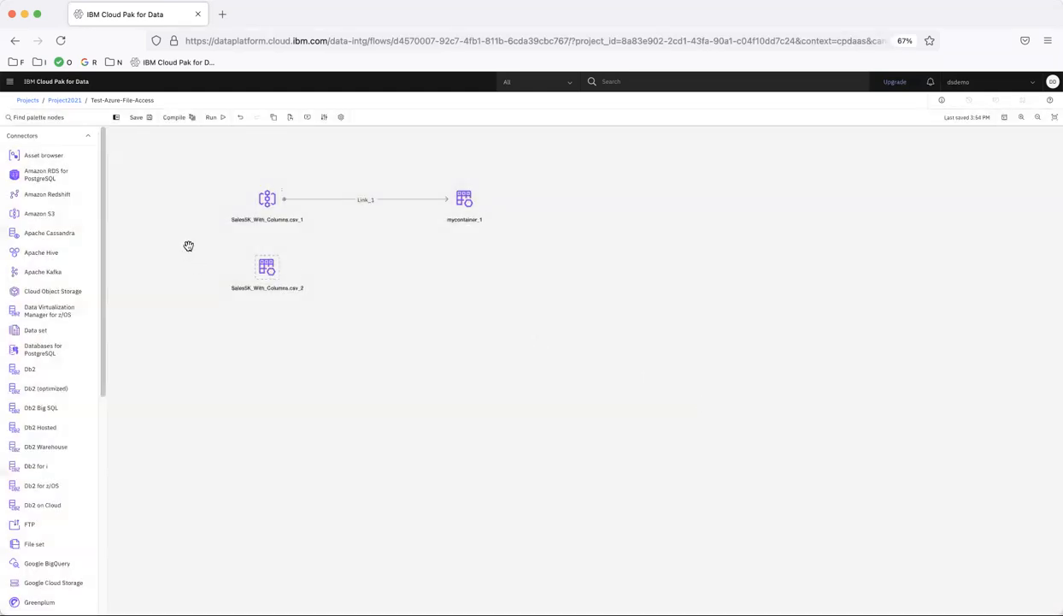
# - Add the DB2INST1 schema from the ds-demo-db2-warehouse-2021 connection through the asset browser, and link the Azure source file to it
pyautogui.moveTo(41, 159); pyautogui.dragTo(455, 285)
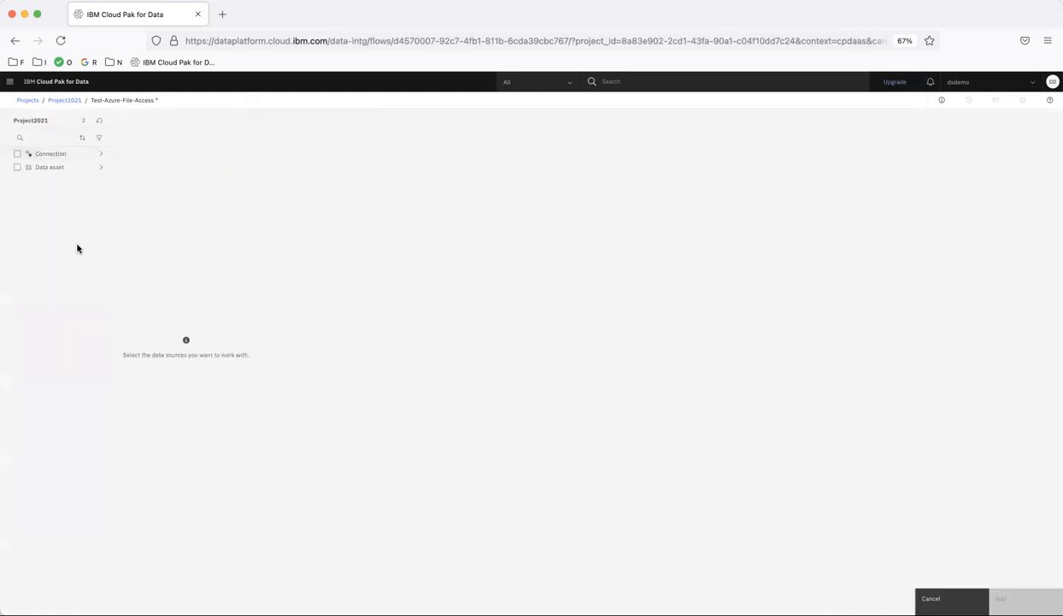
pyautogui.click(64, 157)
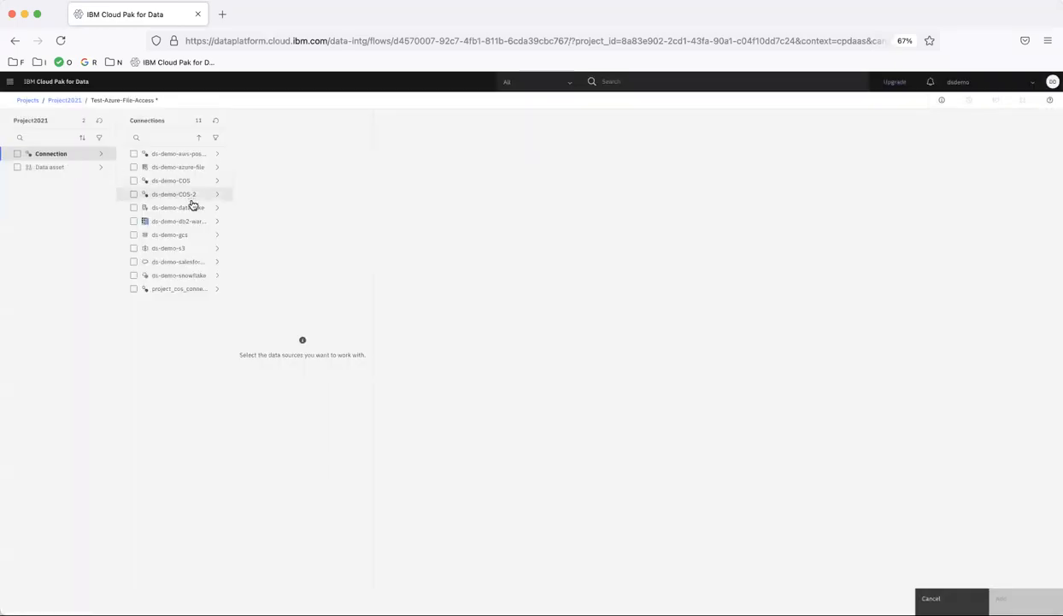
pyautogui.click(190, 221)
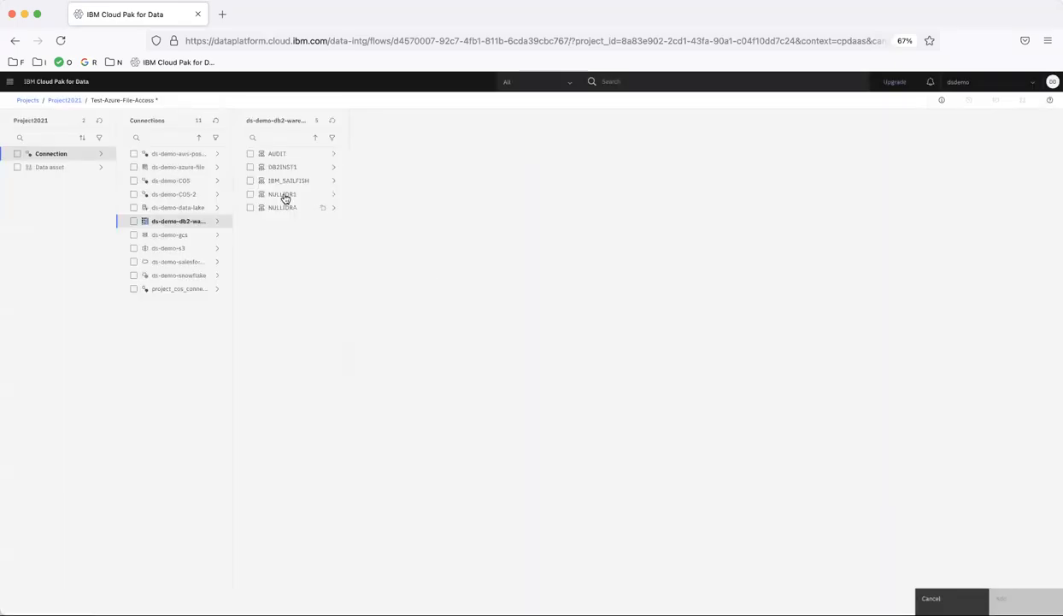
pyautogui.click(250, 167)
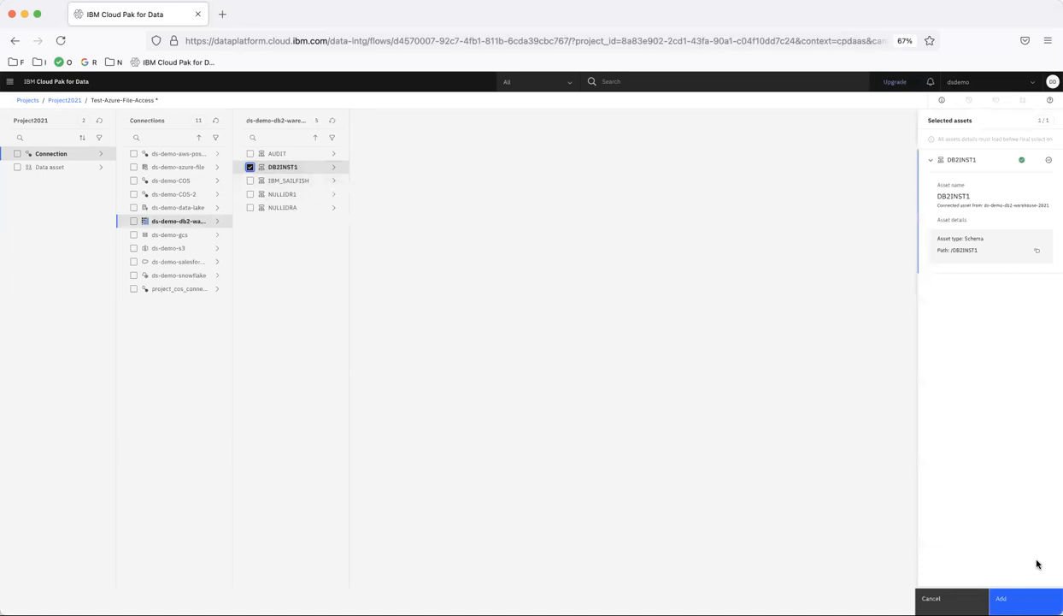
pyautogui.click(1026, 598)
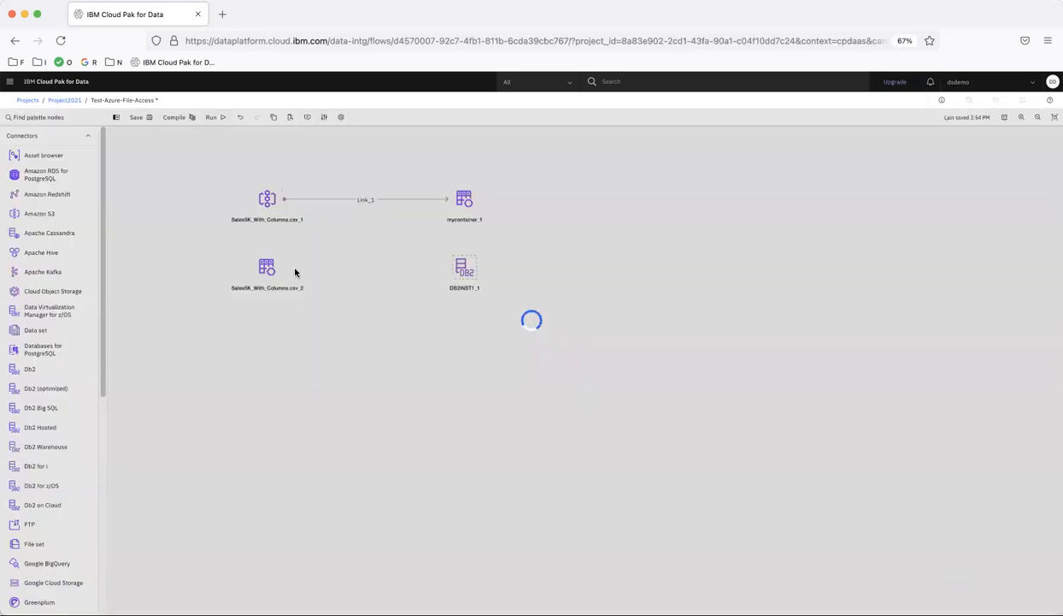
pyautogui.moveTo(278, 271); pyautogui.dragTo(469, 272)
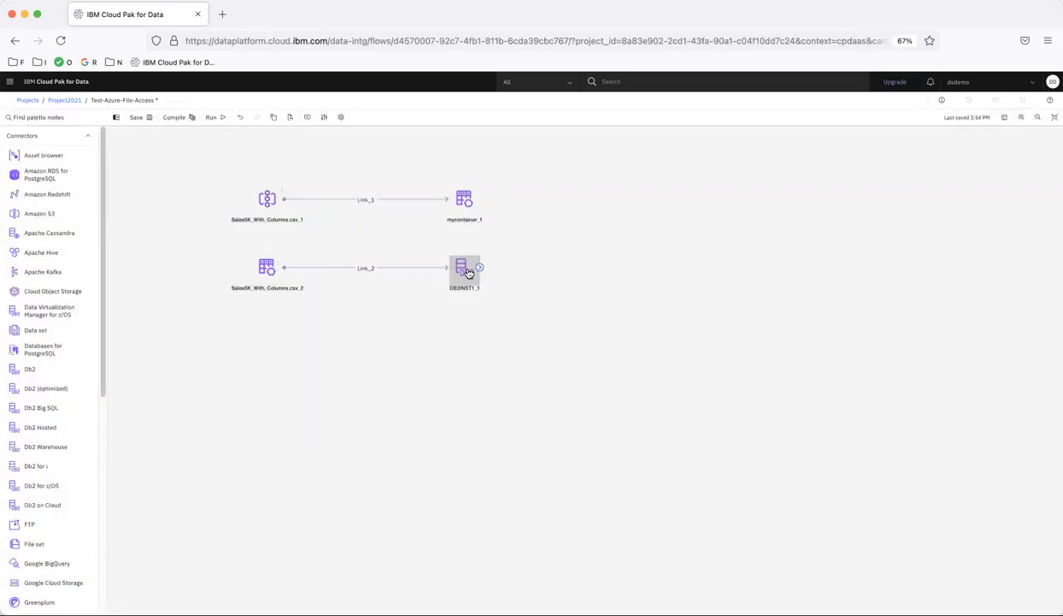
# - Preview the Azure source file's data and review the stage's connection, file format and other source properties
pyautogui.doubleClick(269, 272)
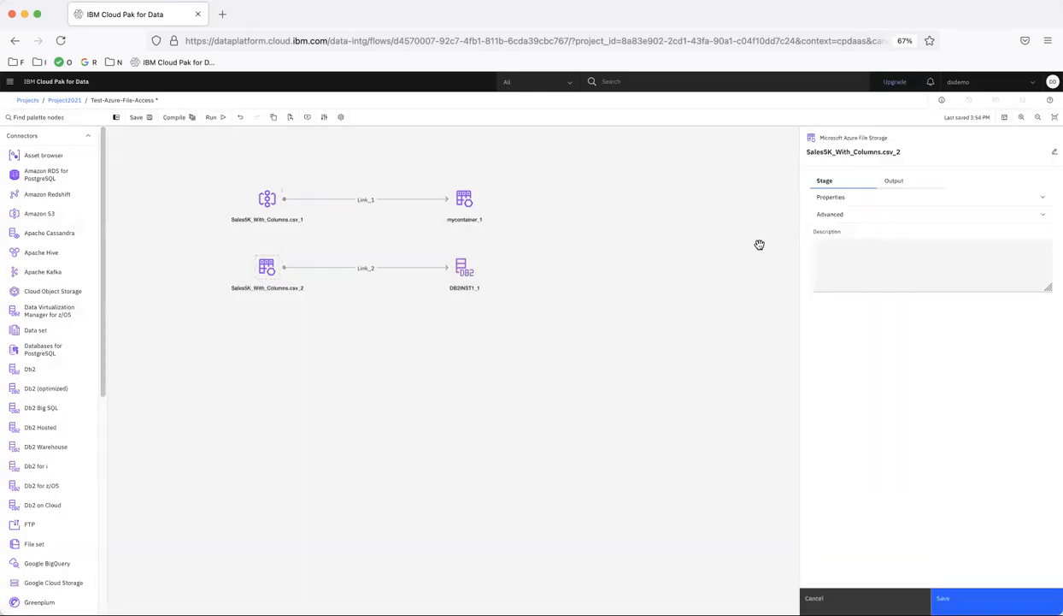
pyautogui.click(832, 200)
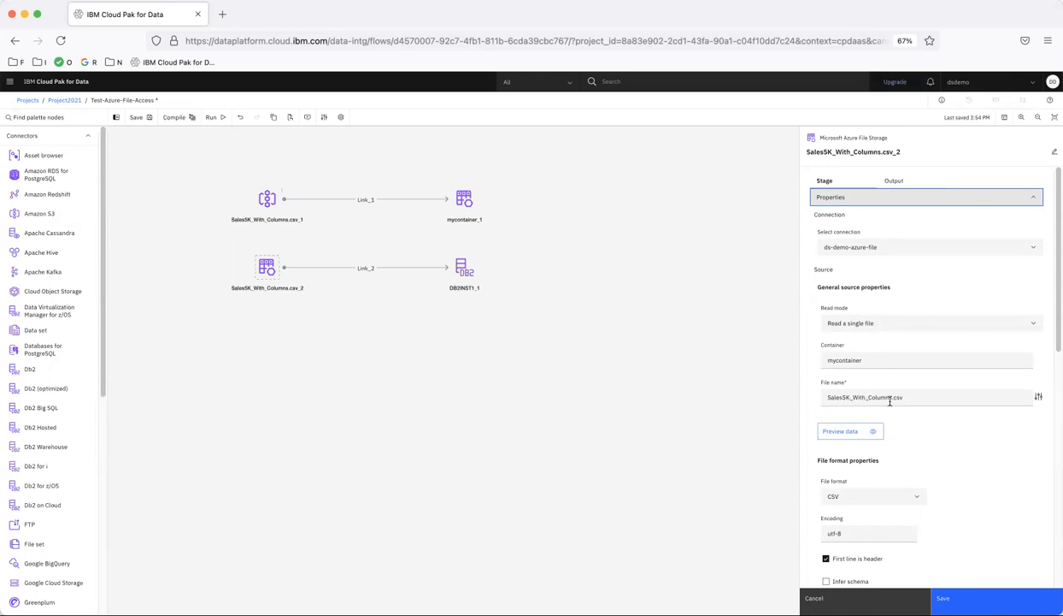
pyautogui.click(861, 435)
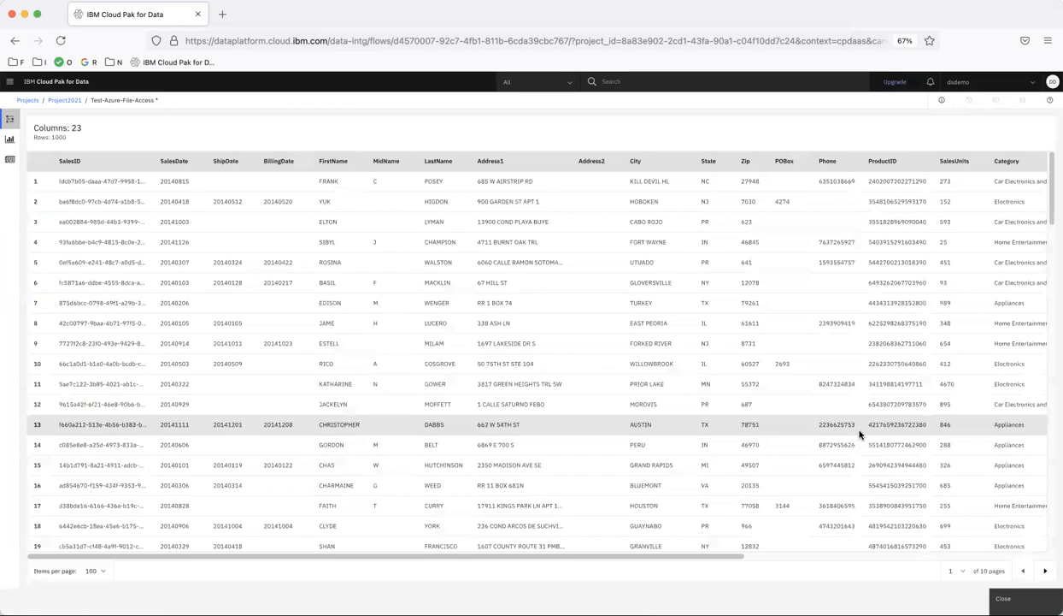
pyautogui.click(1006, 597)
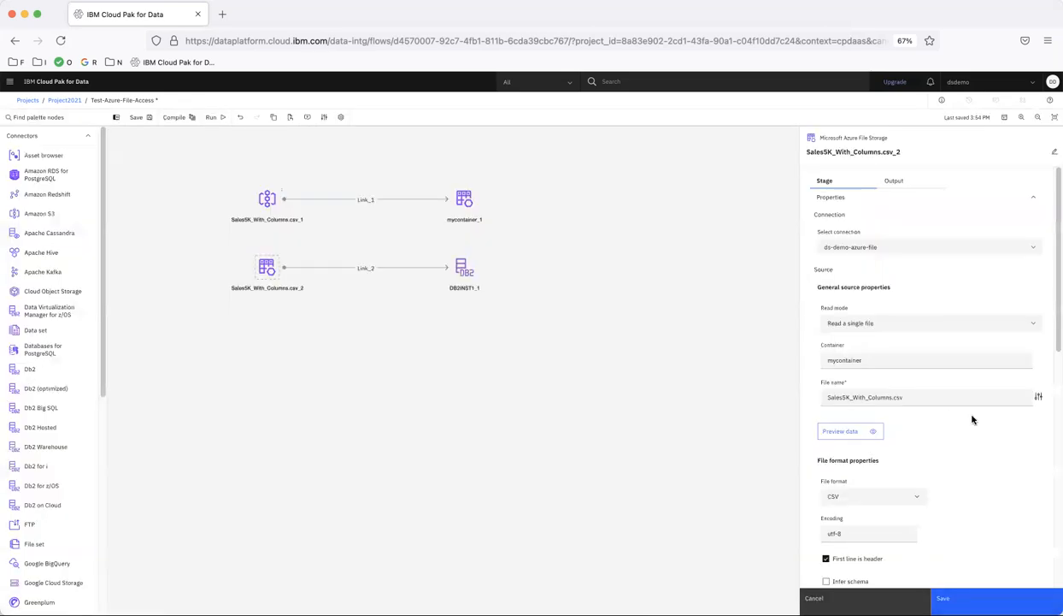
pyautogui.scroll(-3, 983, 466)
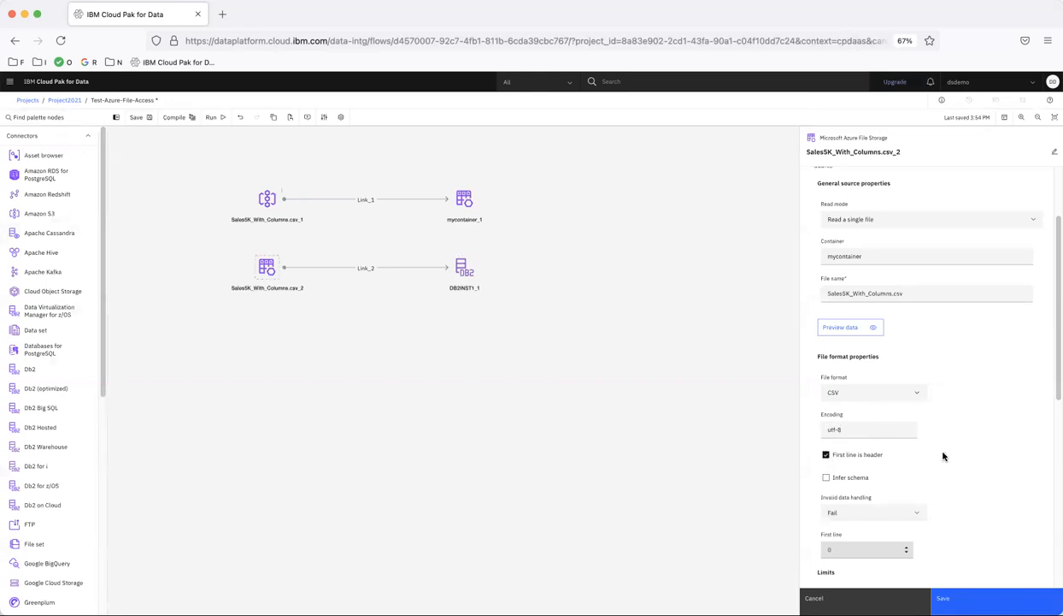
pyautogui.scroll(-10, 944, 455)
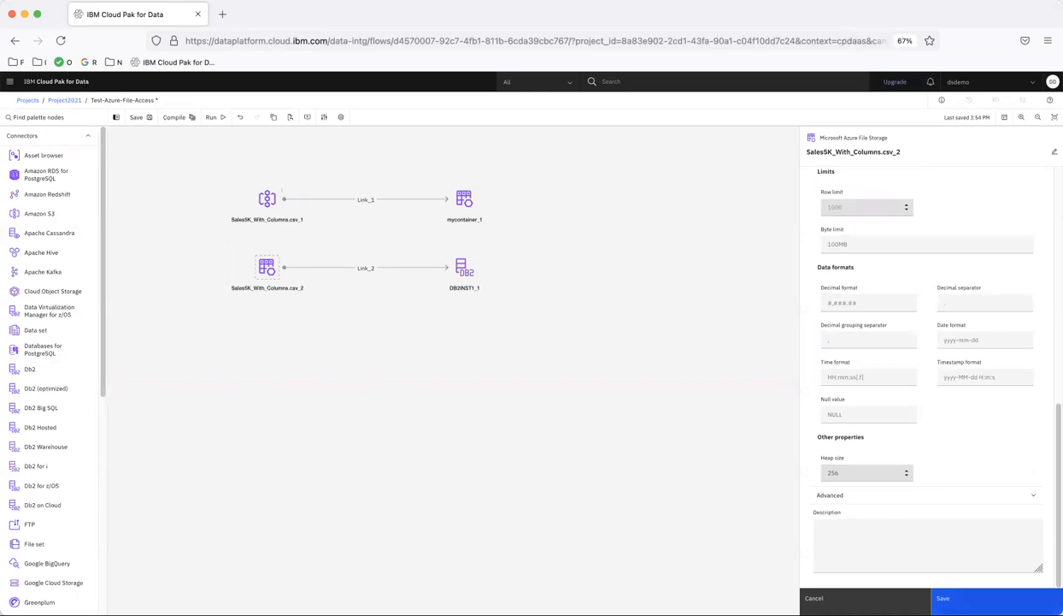
pyautogui.scroll(10, 975, 462)
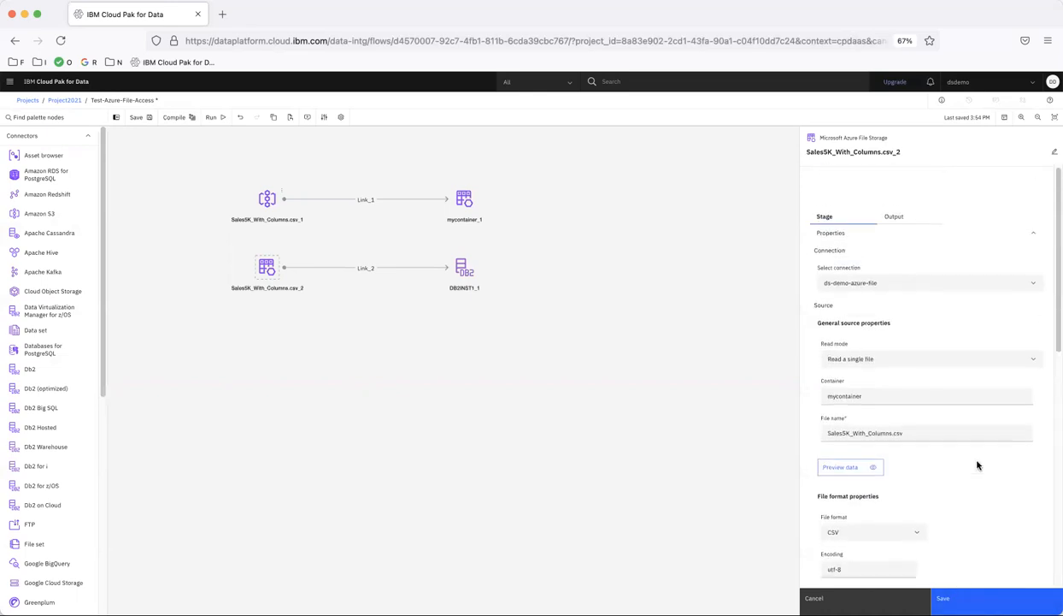
# - Review the Azure source stage's output column definitions in the column editor, apply them and save the stage
pyautogui.click(894, 182)
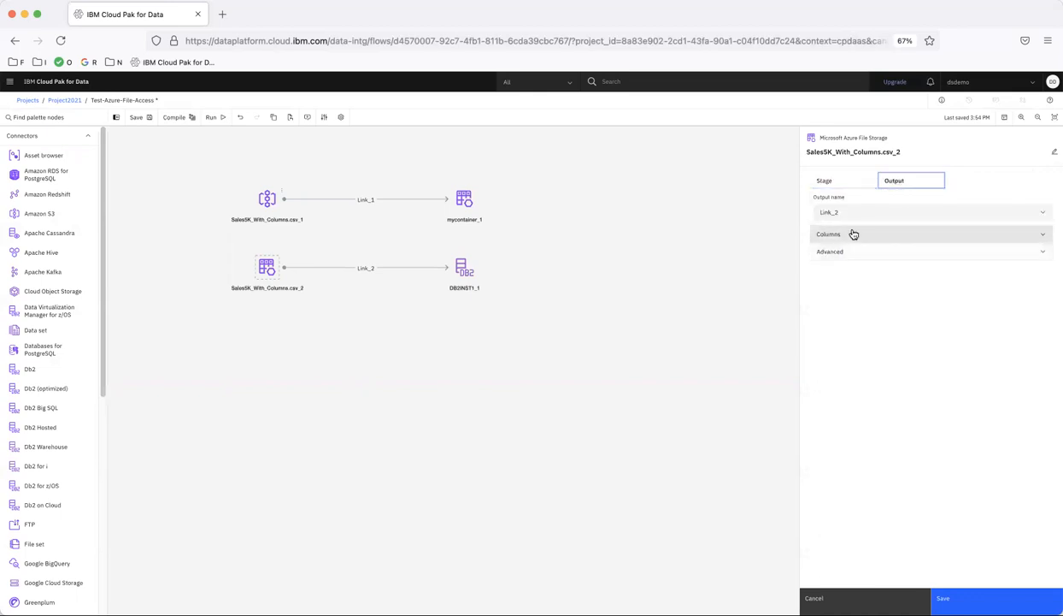
pyautogui.click(852, 233)
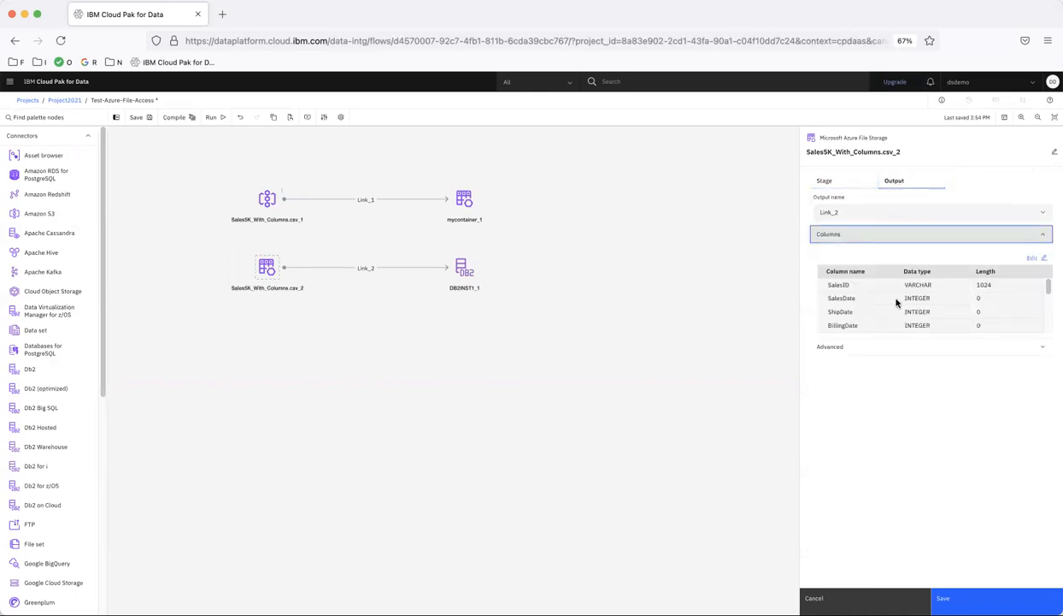
pyautogui.click(1035, 257)
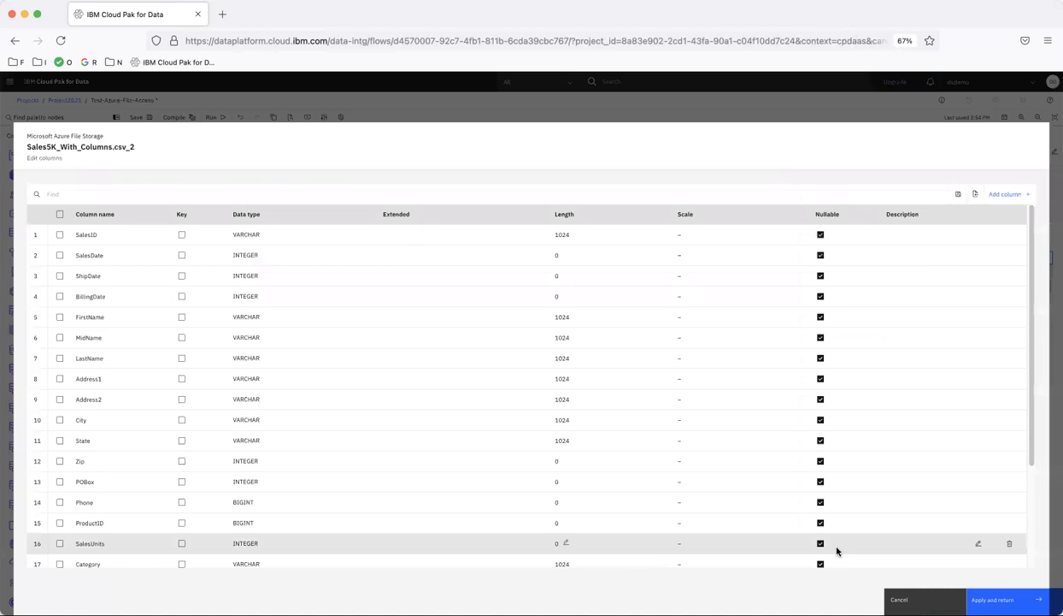
pyautogui.click(991, 598)
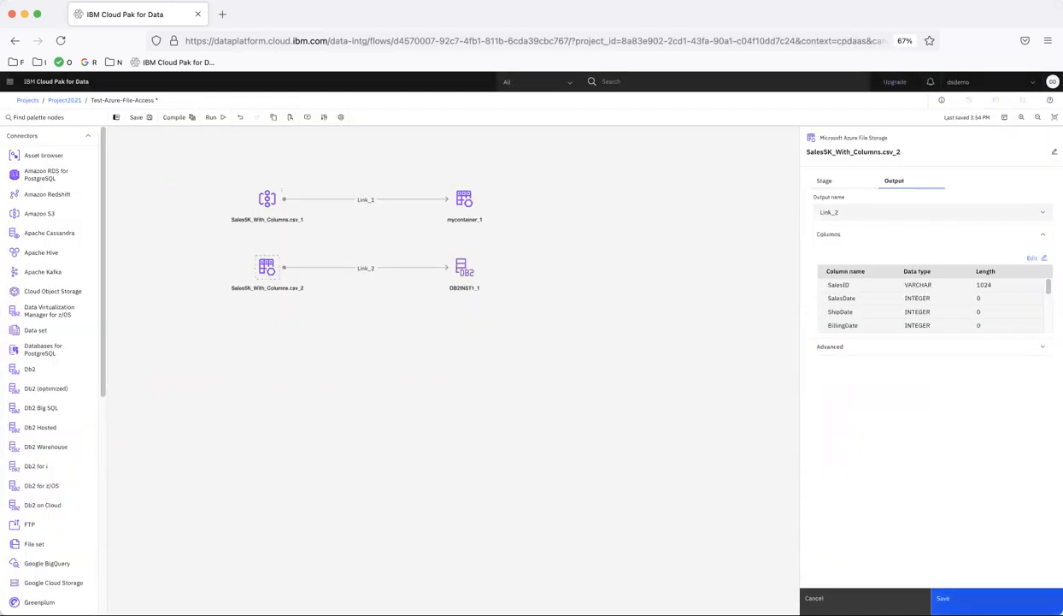
pyautogui.click(992, 598)
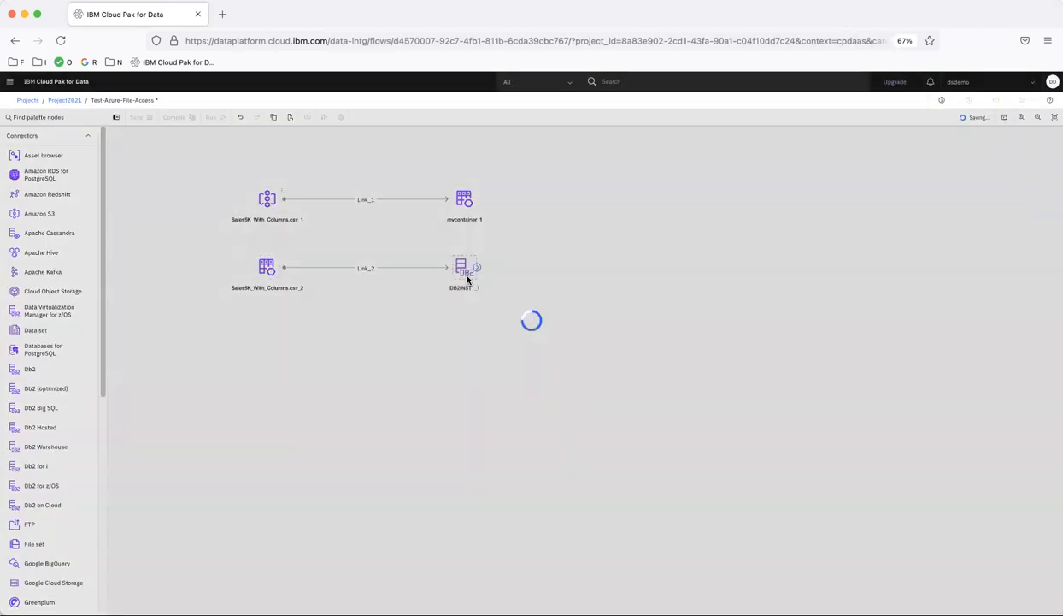
# - Configure the Db2 Warehouse target stage with table name SALES5K_FROM_AZURE_FILE and table action Replace
pyautogui.doubleClick(467, 279)
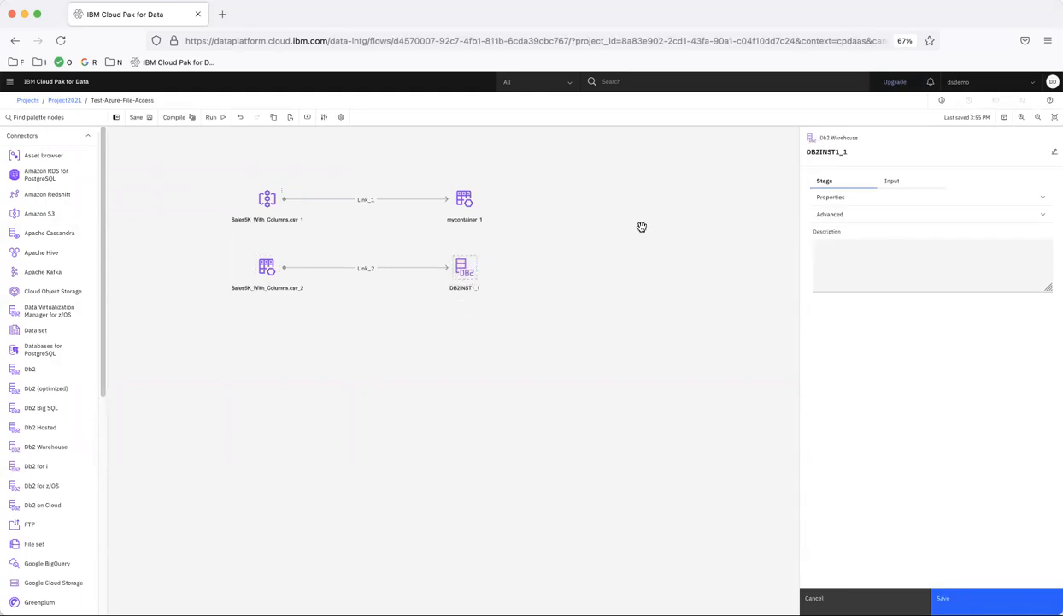
pyautogui.click(843, 200)
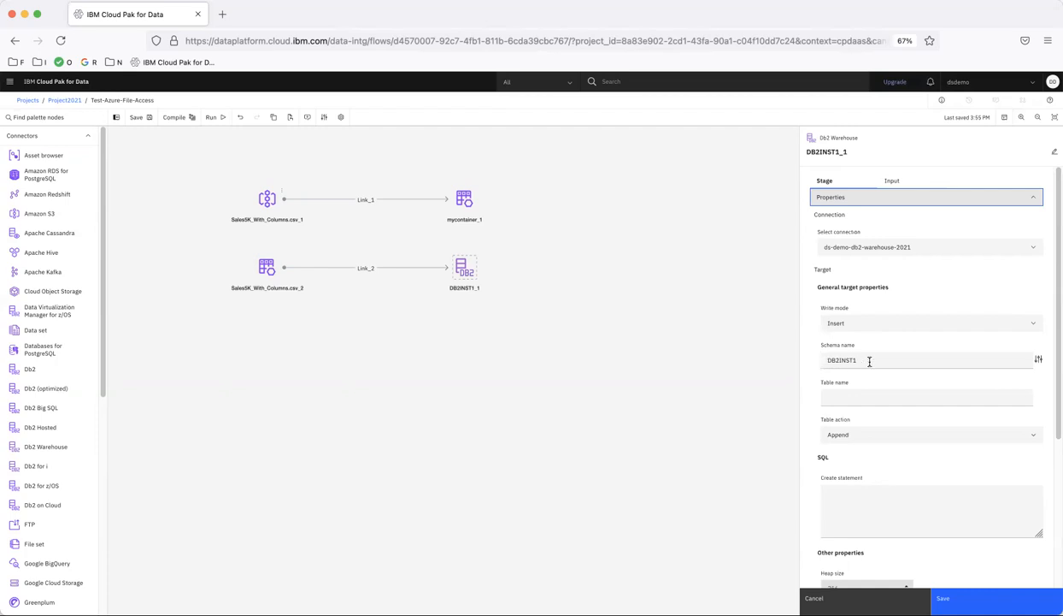
pyautogui.click(840, 398)
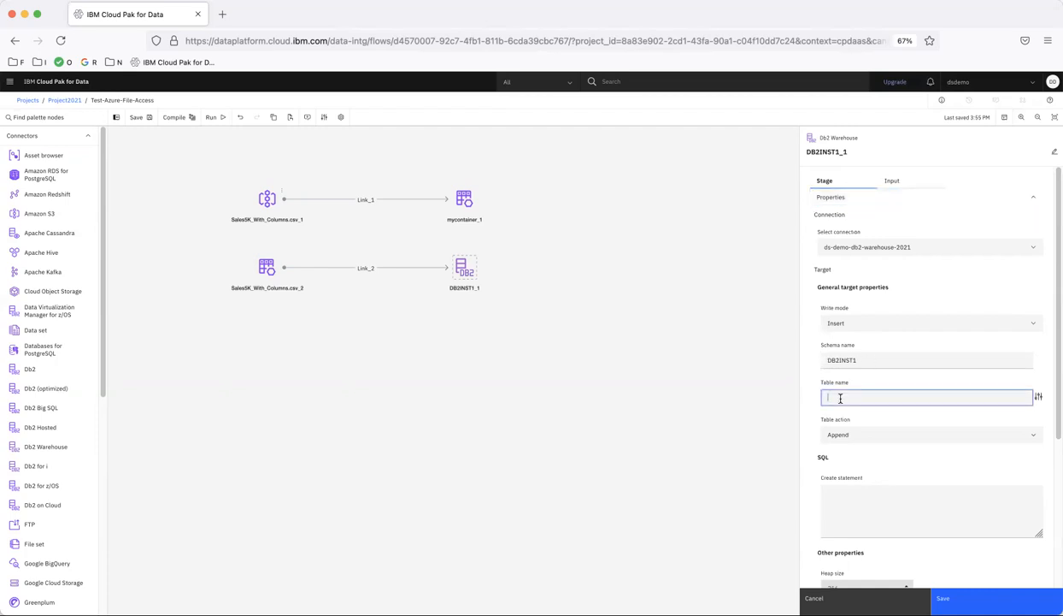
pyautogui.write('SALES5K_FROM_AZURE_FILE')
pyautogui.click(855, 435)
pyautogui.click(850, 470)
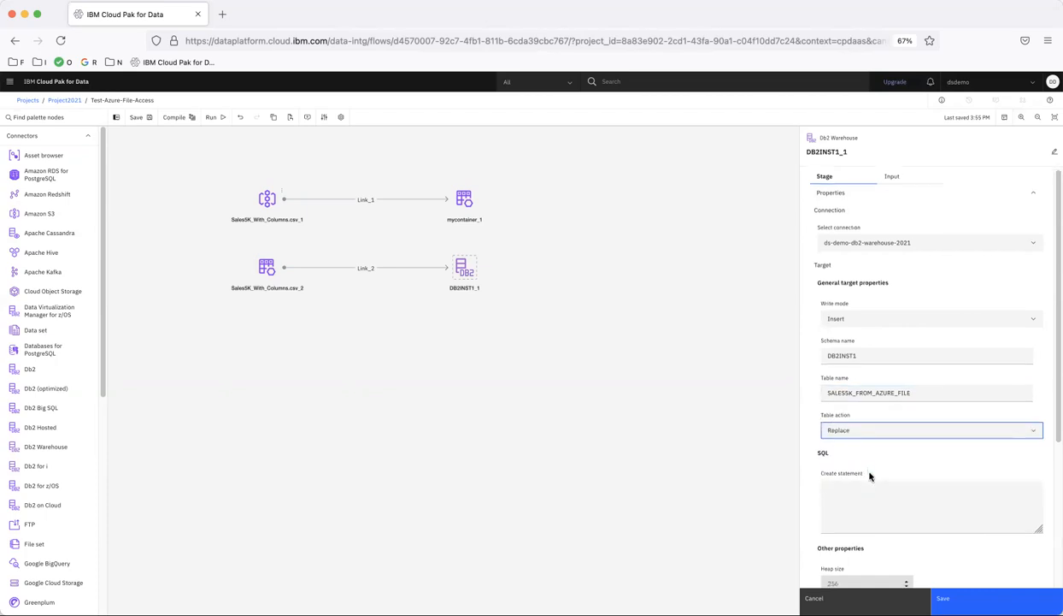
# - Review the Db2 Warehouse stage's remaining properties and its input columns from Link_2, and save the stage
pyautogui.scroll(-5, 871, 476)
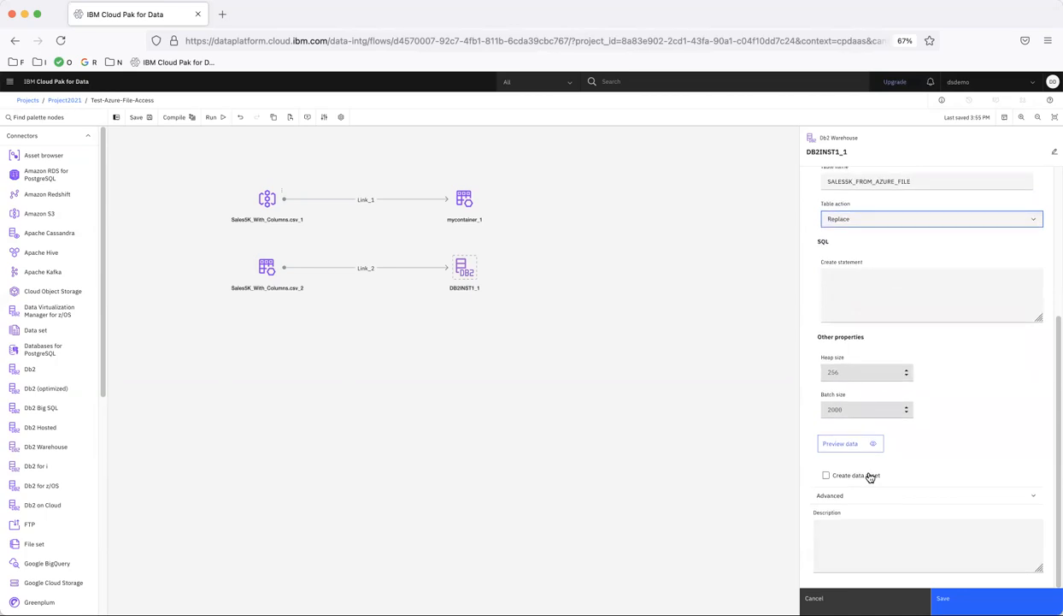
pyautogui.scroll(6, 922, 268)
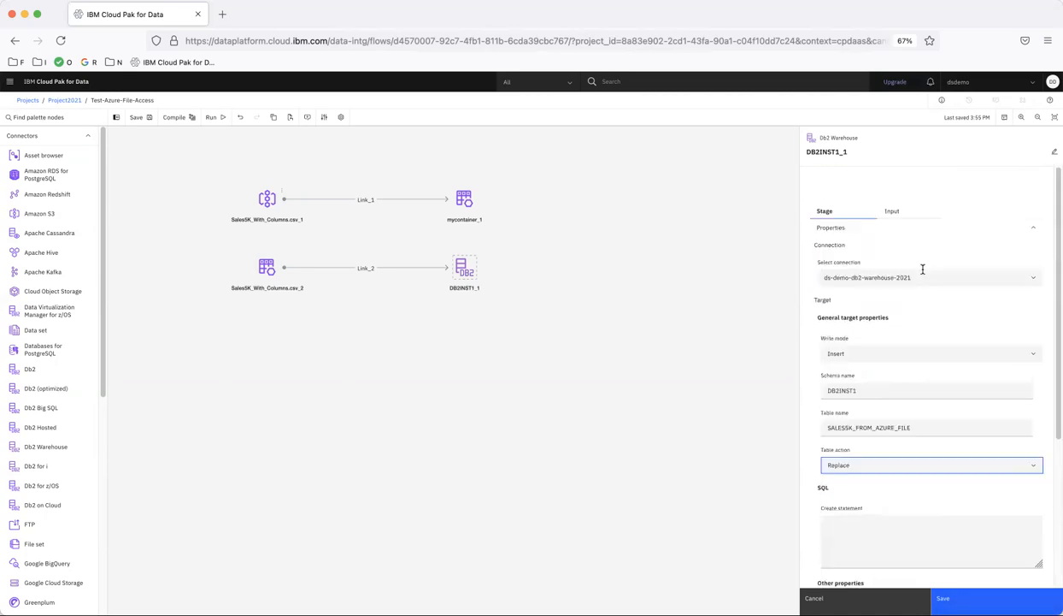
pyautogui.click(899, 181)
pyautogui.click(857, 233)
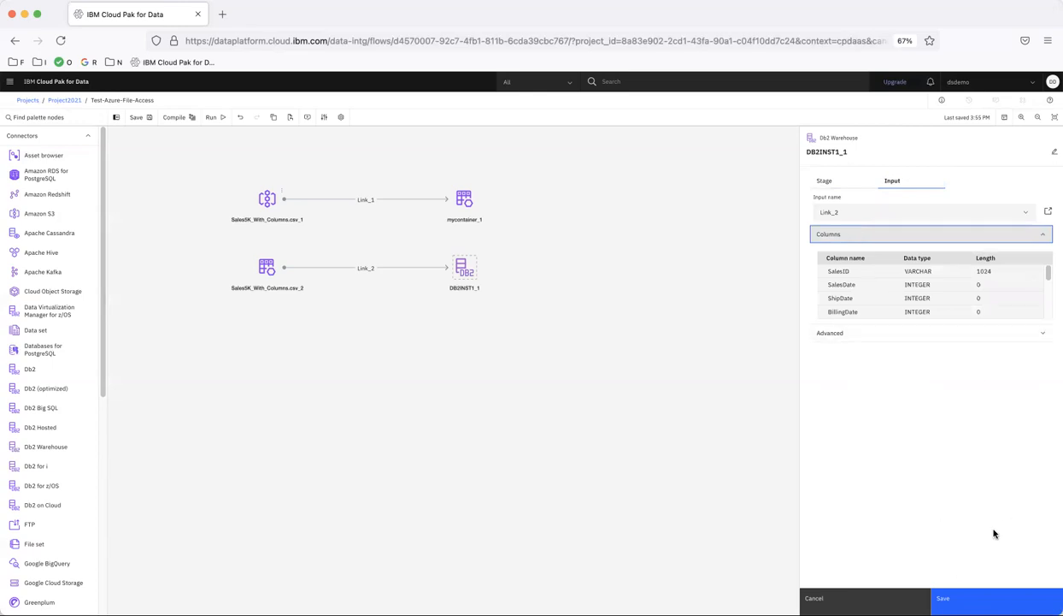
pyautogui.click(966, 598)
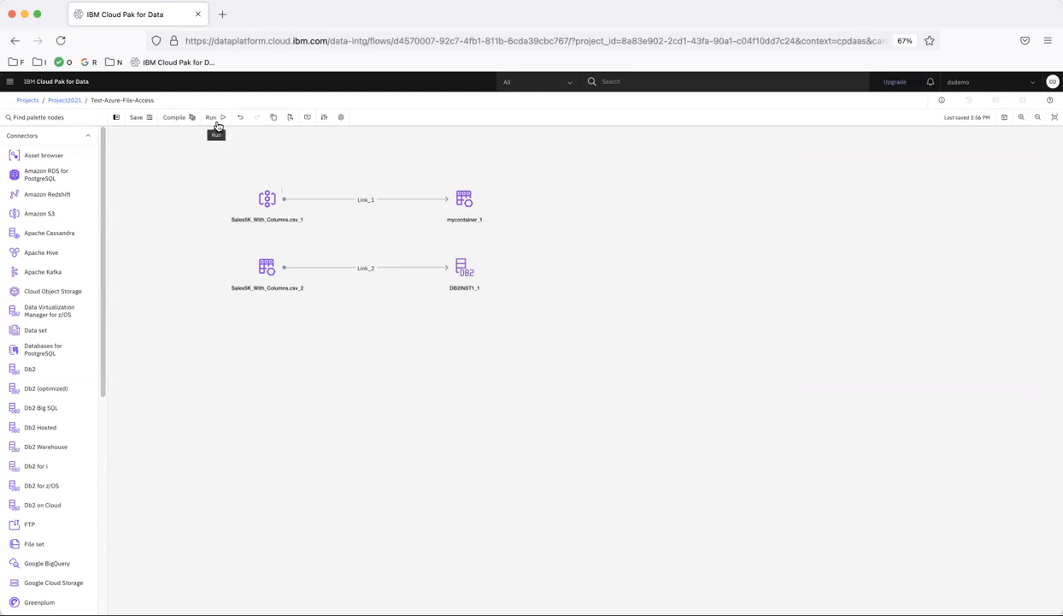
# - Run the Test-Azure-File-Access flow and review its run log through to the last entry
pyautogui.click(217, 120)
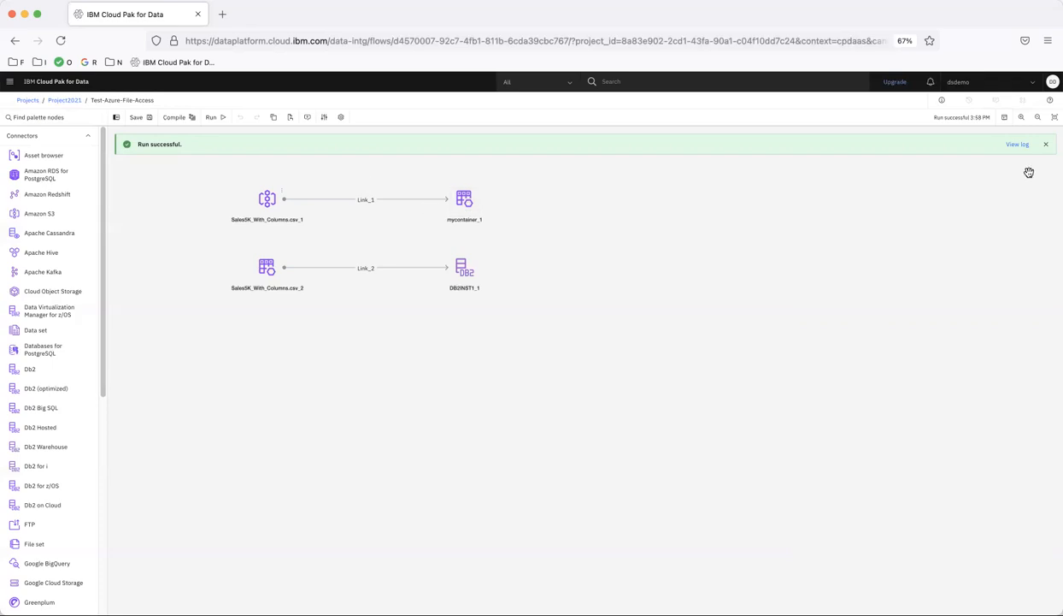
pyautogui.click(1017, 145)
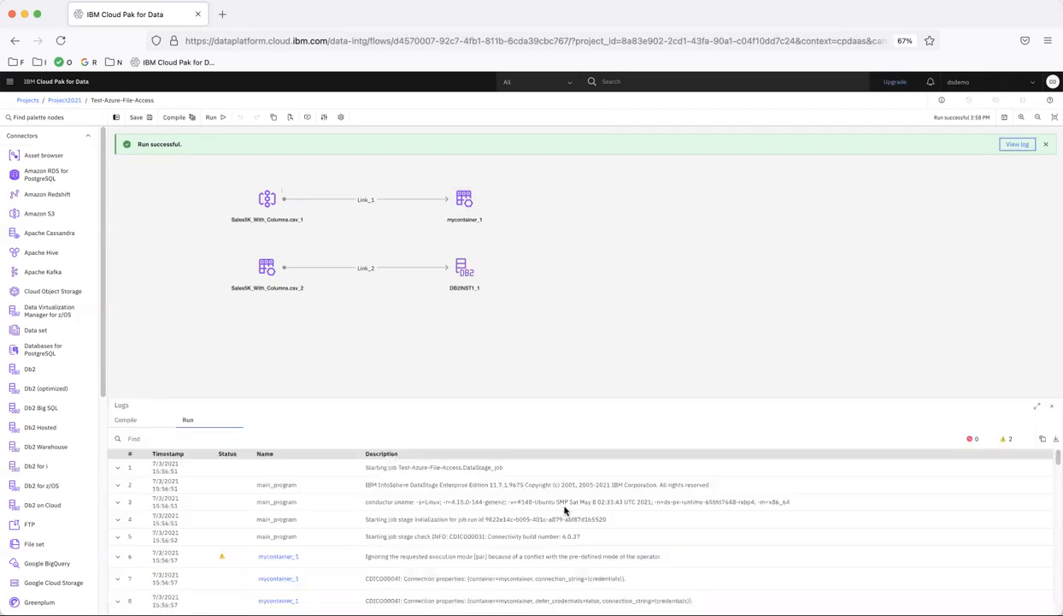
pyautogui.scroll(-20, 563, 510)
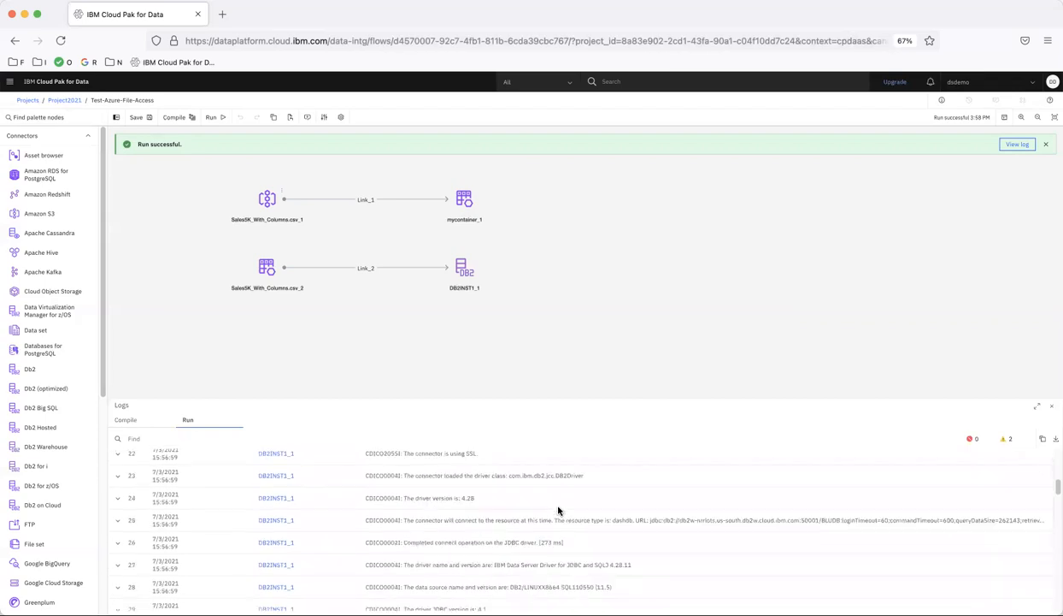
pyautogui.scroll(-20, 558, 511)
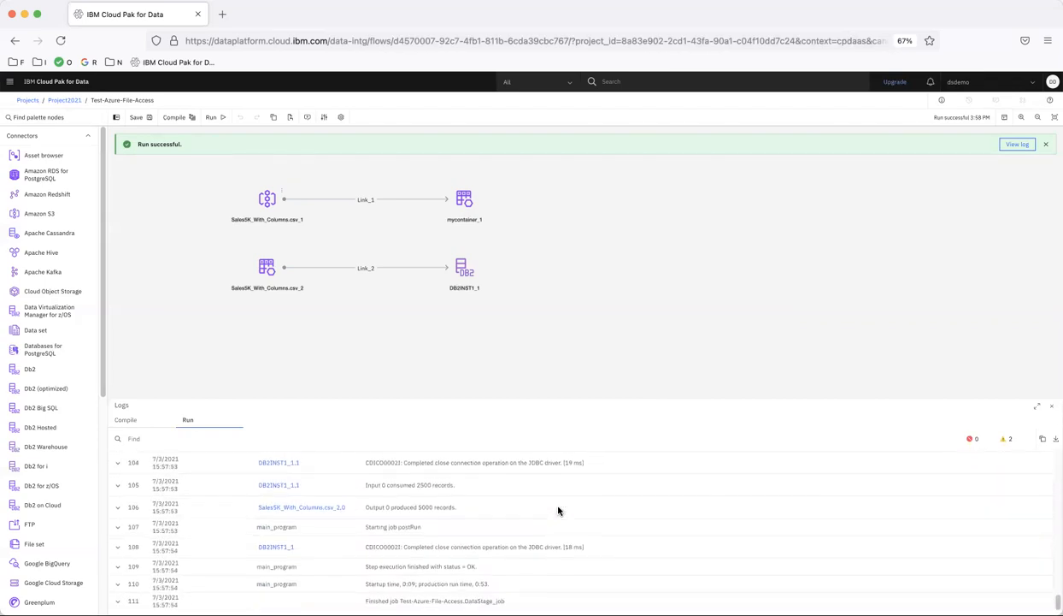
# - Preview the data written to the file in the mycontainer_1 Azure File Storage target stage
pyautogui.doubleClick(464, 200)
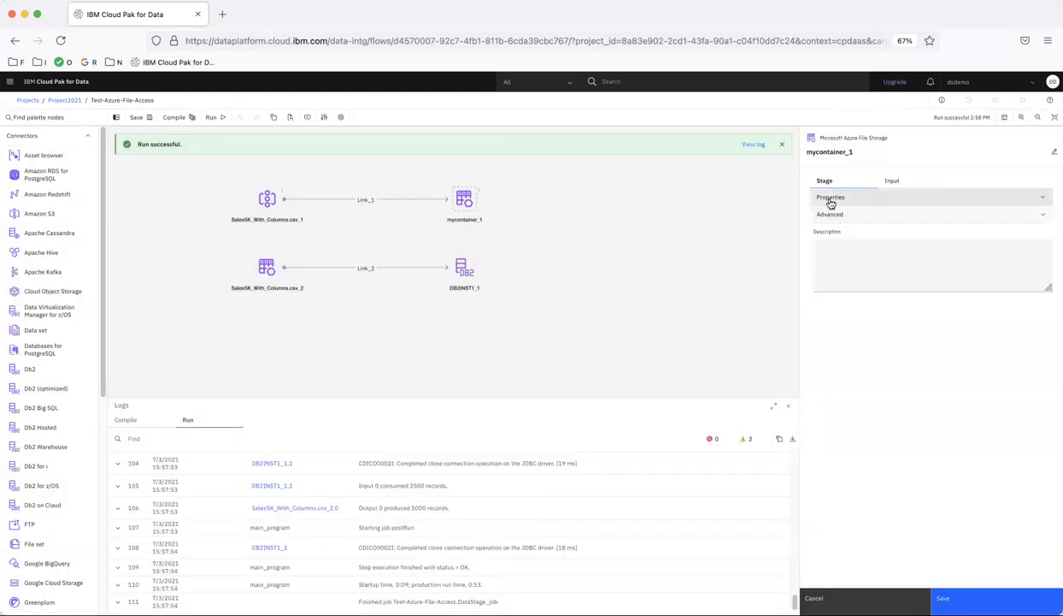
pyautogui.click(829, 197)
pyautogui.click(840, 476)
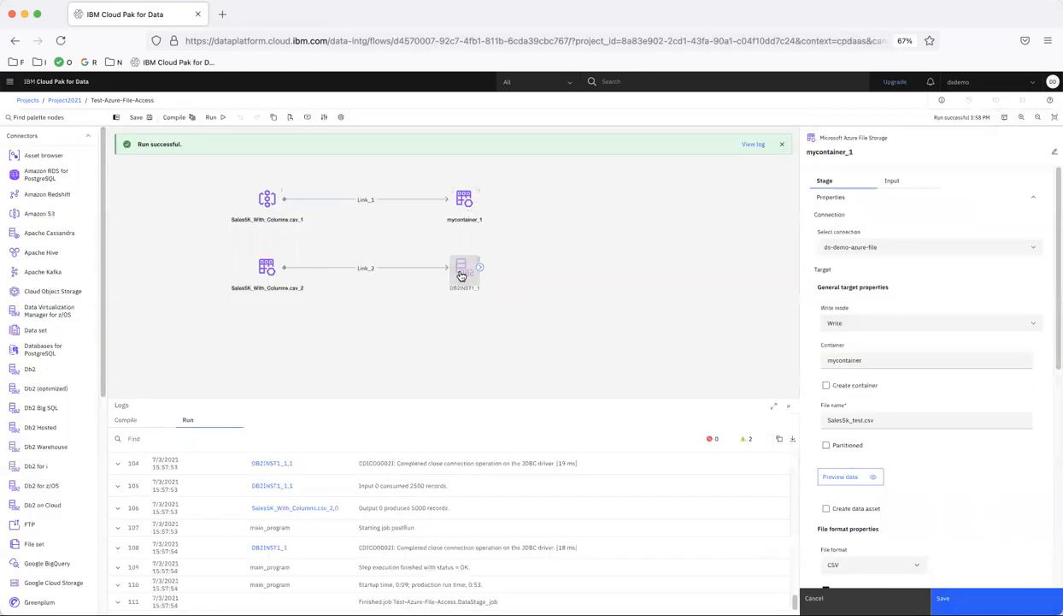
# - Preview the data loaded into the Db2 Warehouse target table, and close the preview
pyautogui.doubleClick(462, 275)
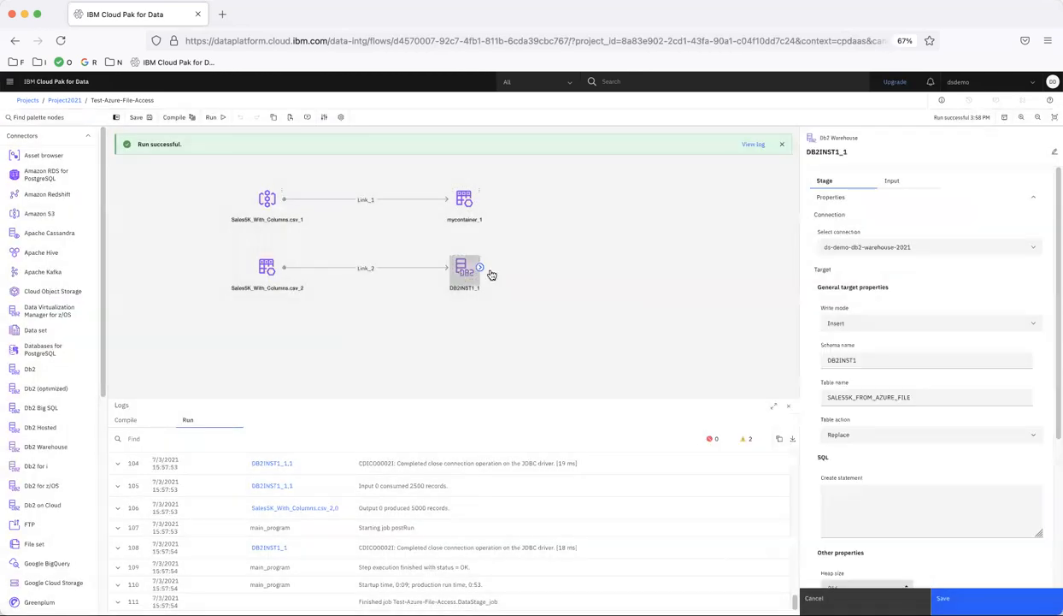
pyautogui.scroll(-3, 908, 551)
pyautogui.click(847, 542)
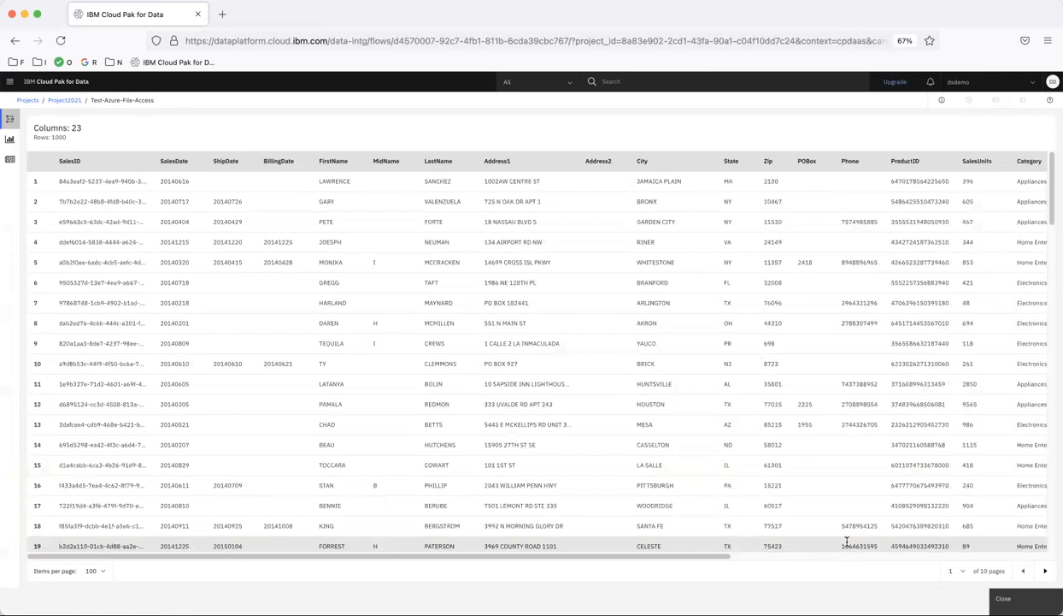
pyautogui.click(1003, 598)
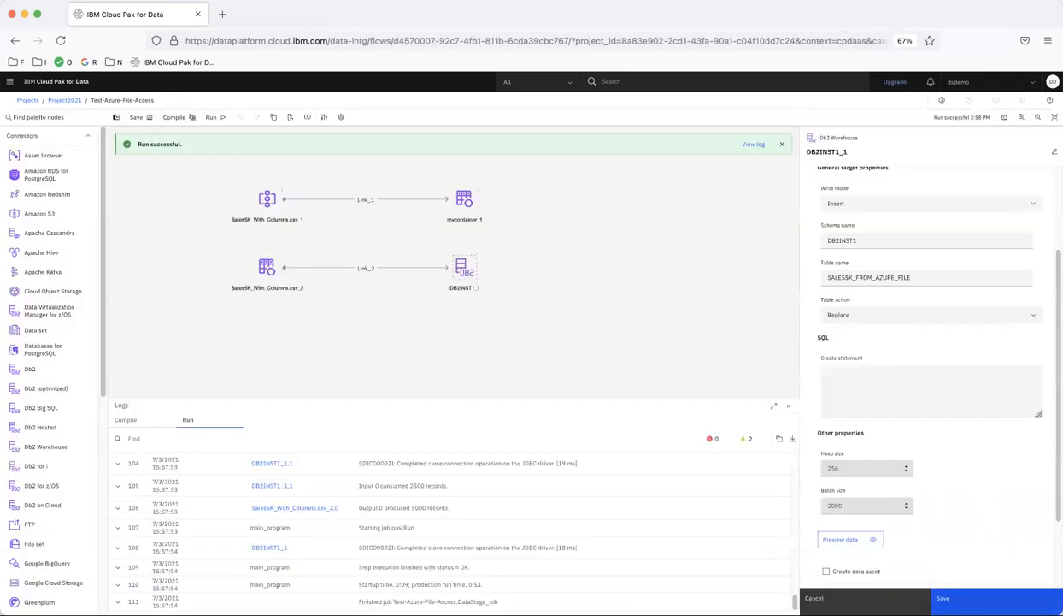